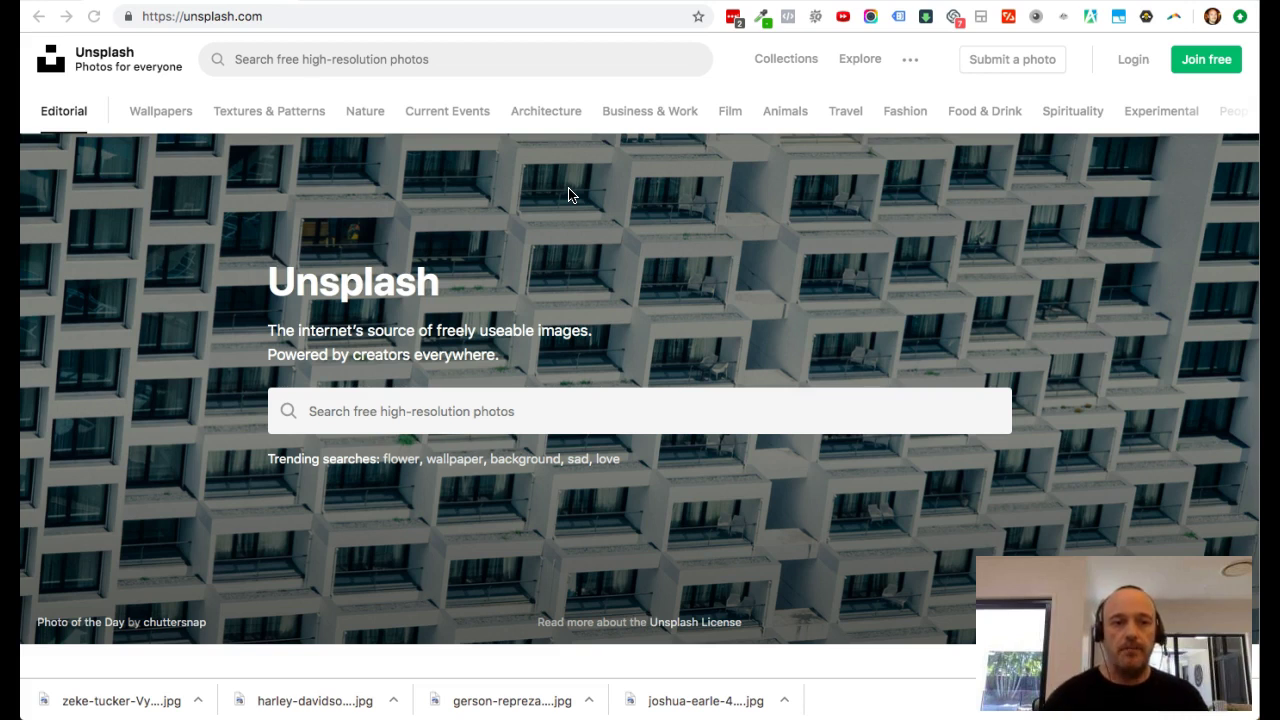
# Browse the Unsplash home page and its featured photos as a source of free images
pyautogui.click(606, 206)
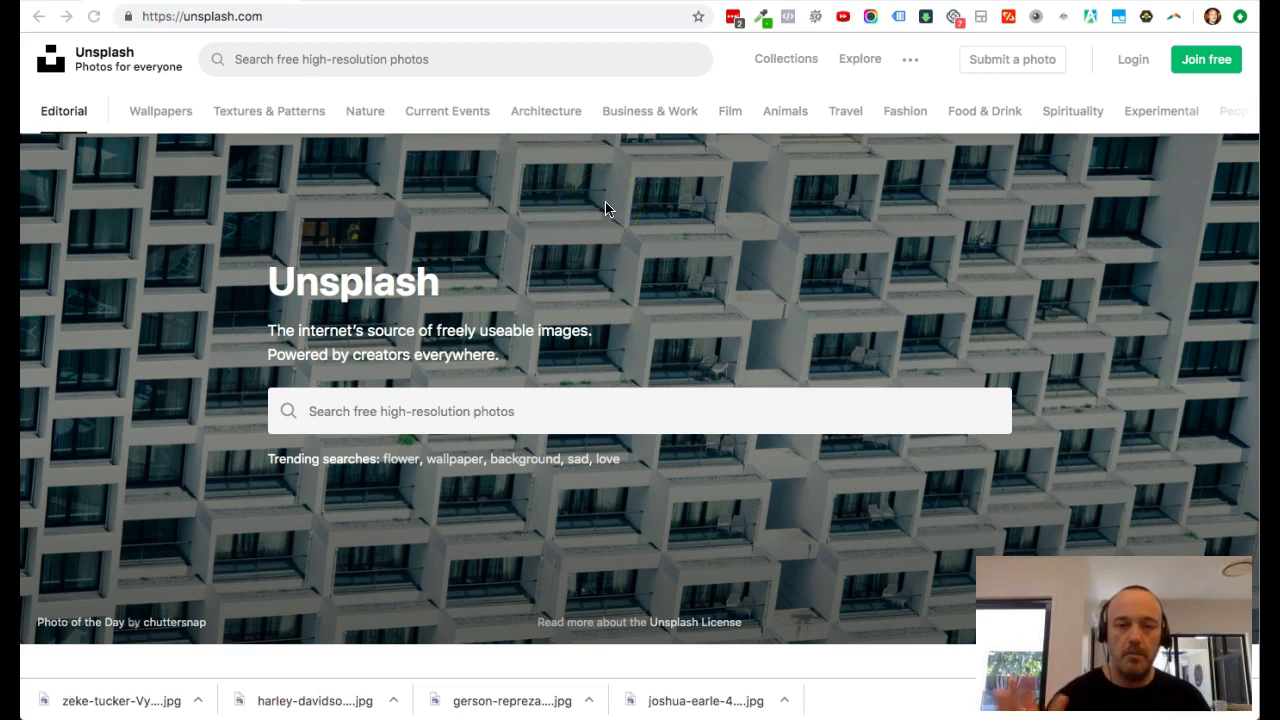
pyautogui.click(661, 200)
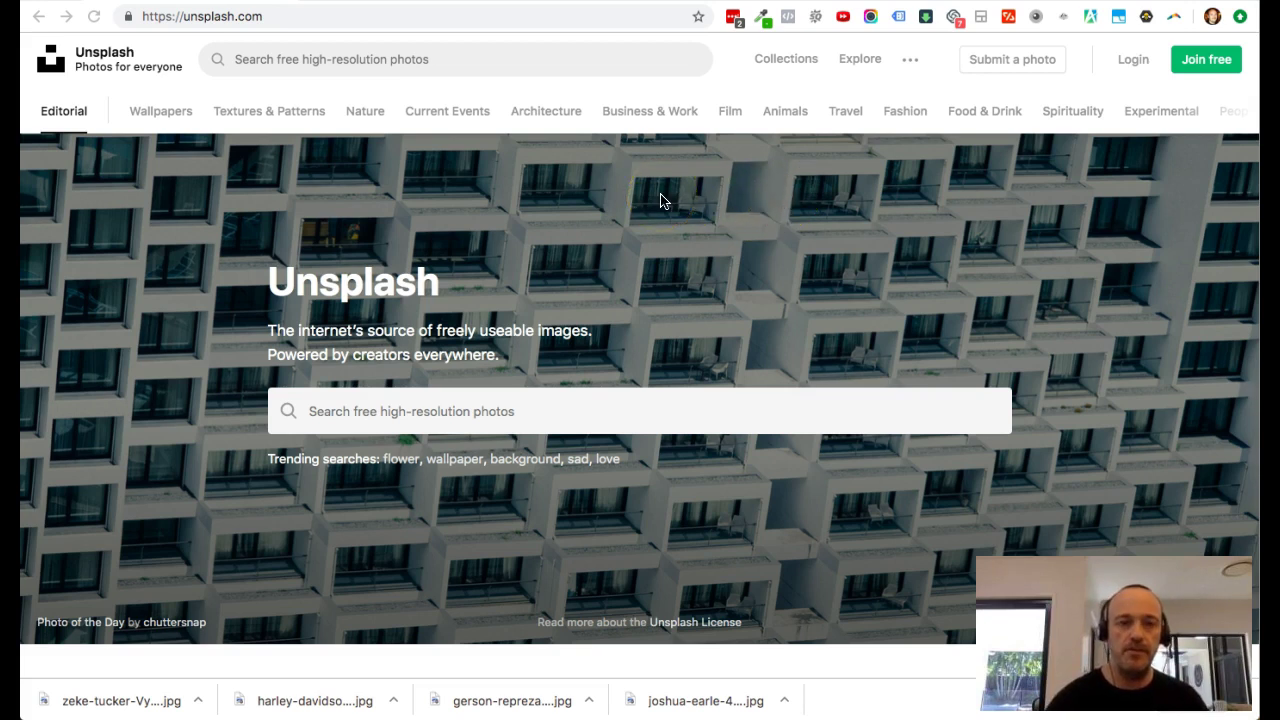
pyautogui.click(451, 150)
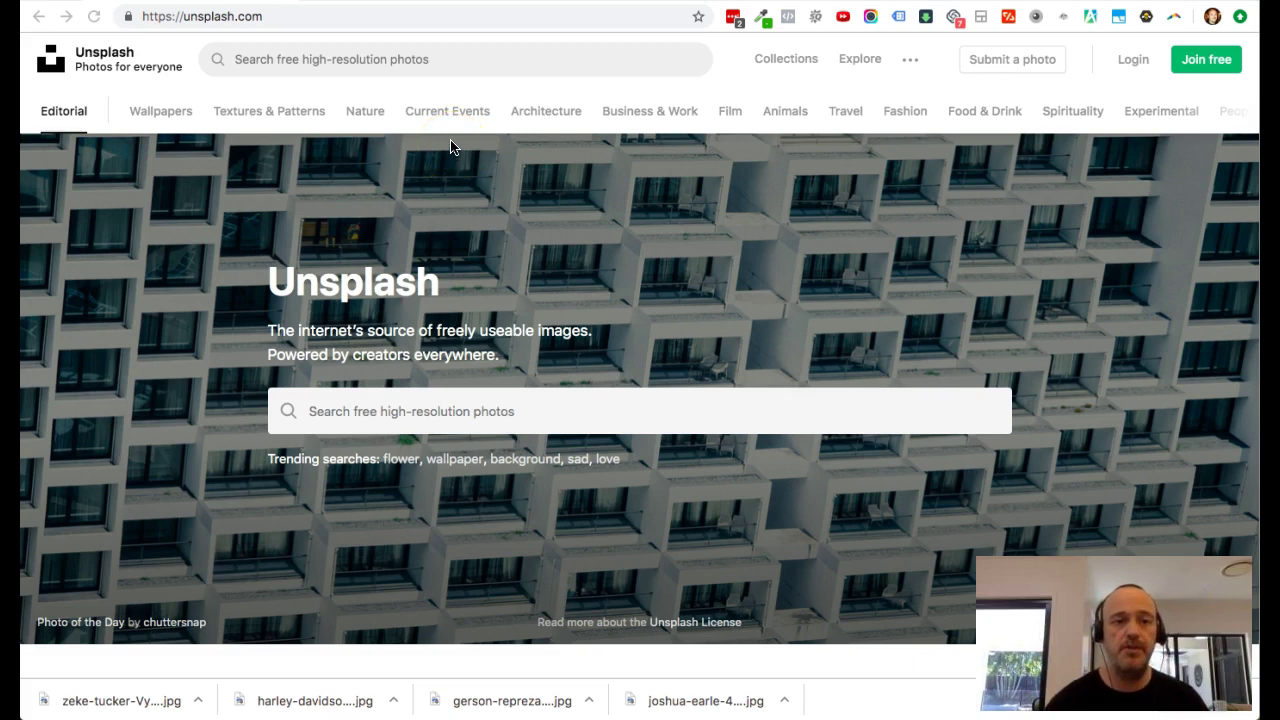
pyautogui.scroll(-1, 450, 145)
pyautogui.scroll(-4, 450, 145)
pyautogui.click(315, 323)
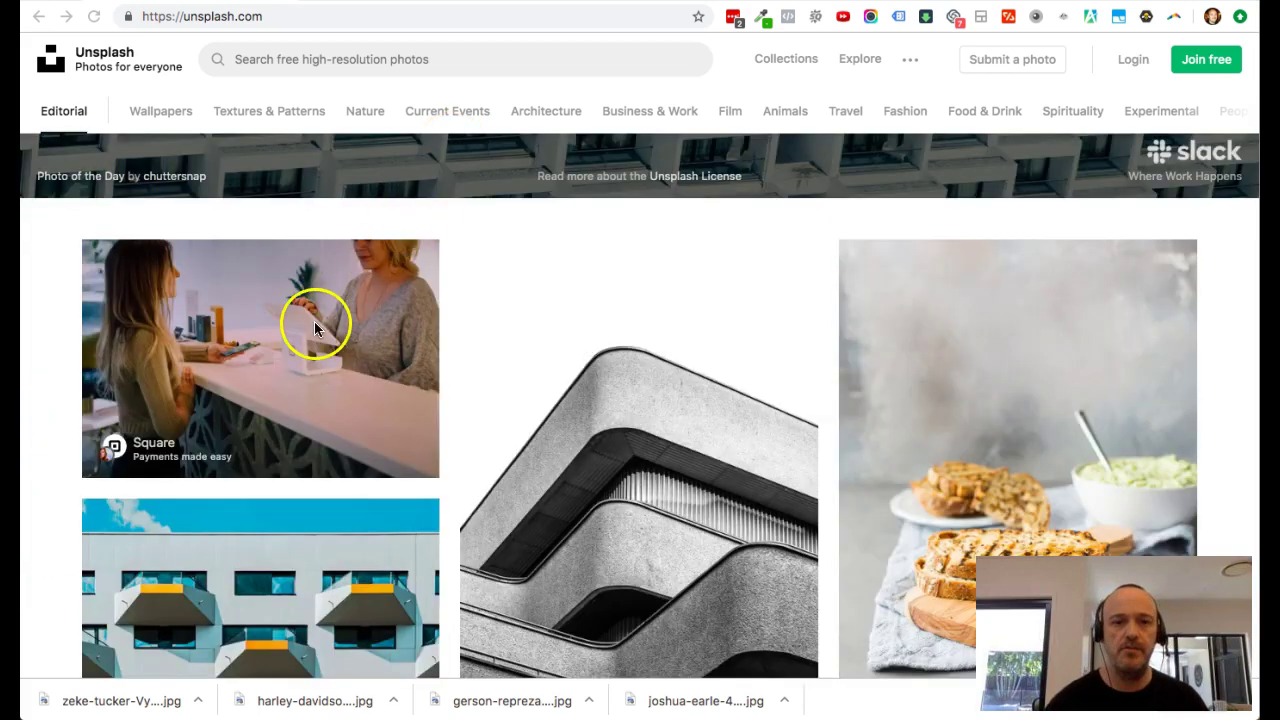
pyautogui.click(471, 195)
pyautogui.scroll(5, 471, 197)
pyautogui.click(498, 155)
pyautogui.click(440, 285)
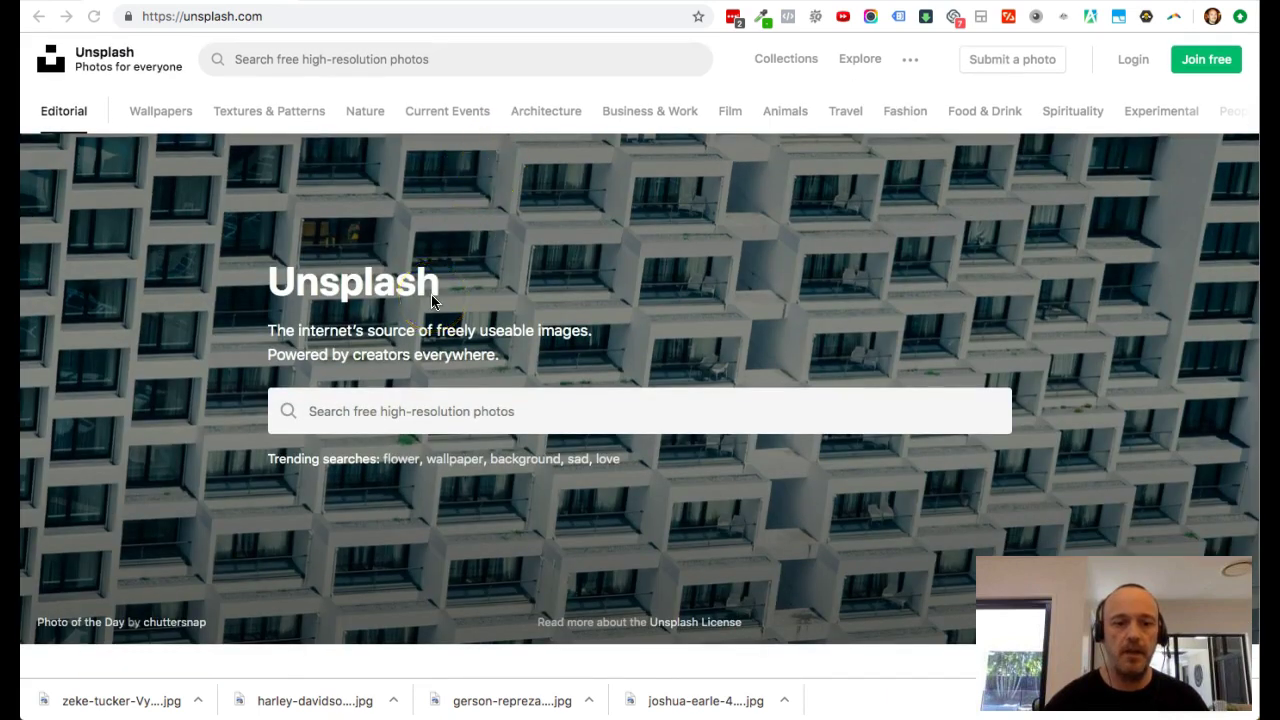
pyautogui.click(436, 257)
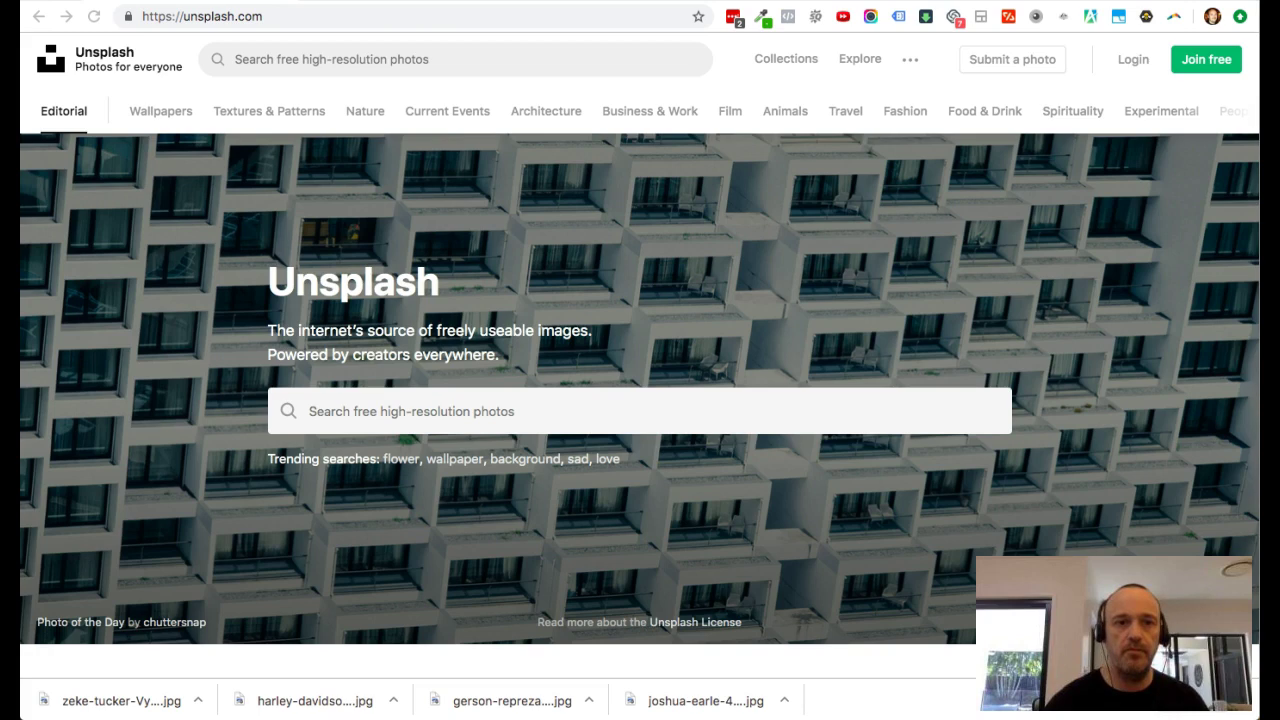
# Switch to the Kraken.io web interface and examine its optimizer settings and the list of processed files
pyautogui.hotkey('ctrl', 'Tab')
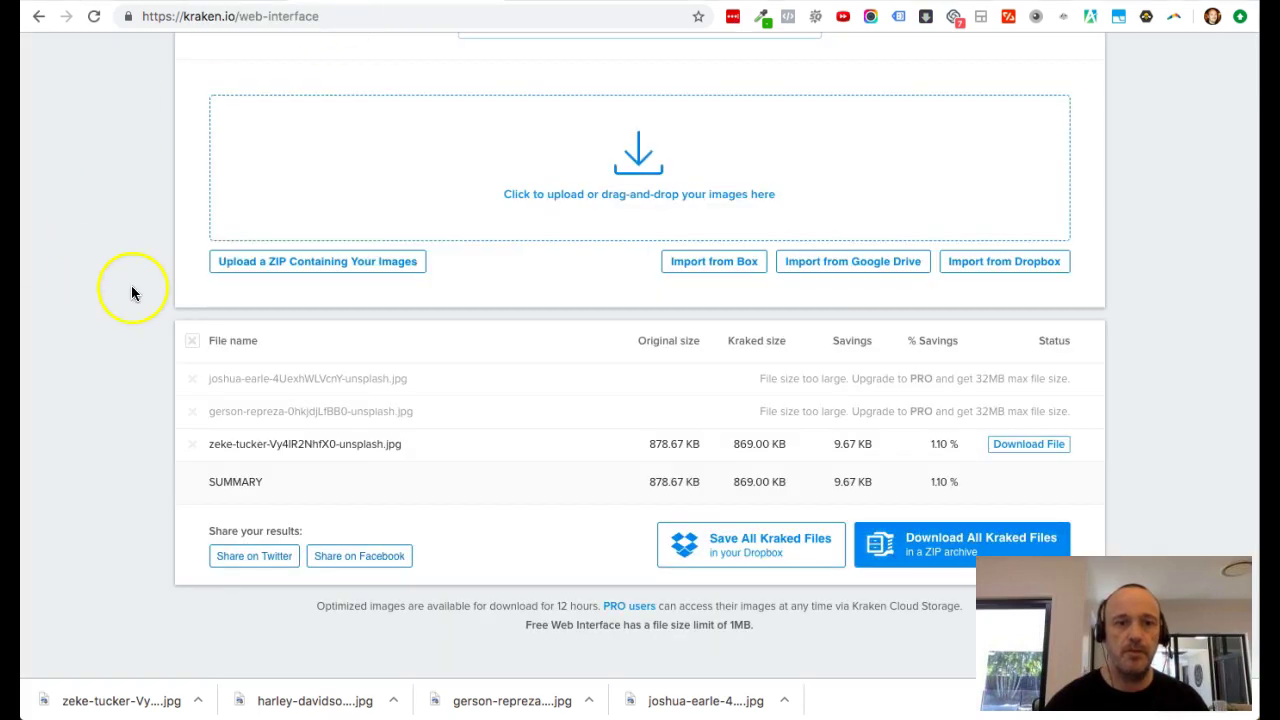
pyautogui.scroll(5, 131, 285)
pyautogui.scroll(-2, 131, 286)
pyautogui.scroll(2, 131, 286)
pyautogui.scroll(-1, 131, 286)
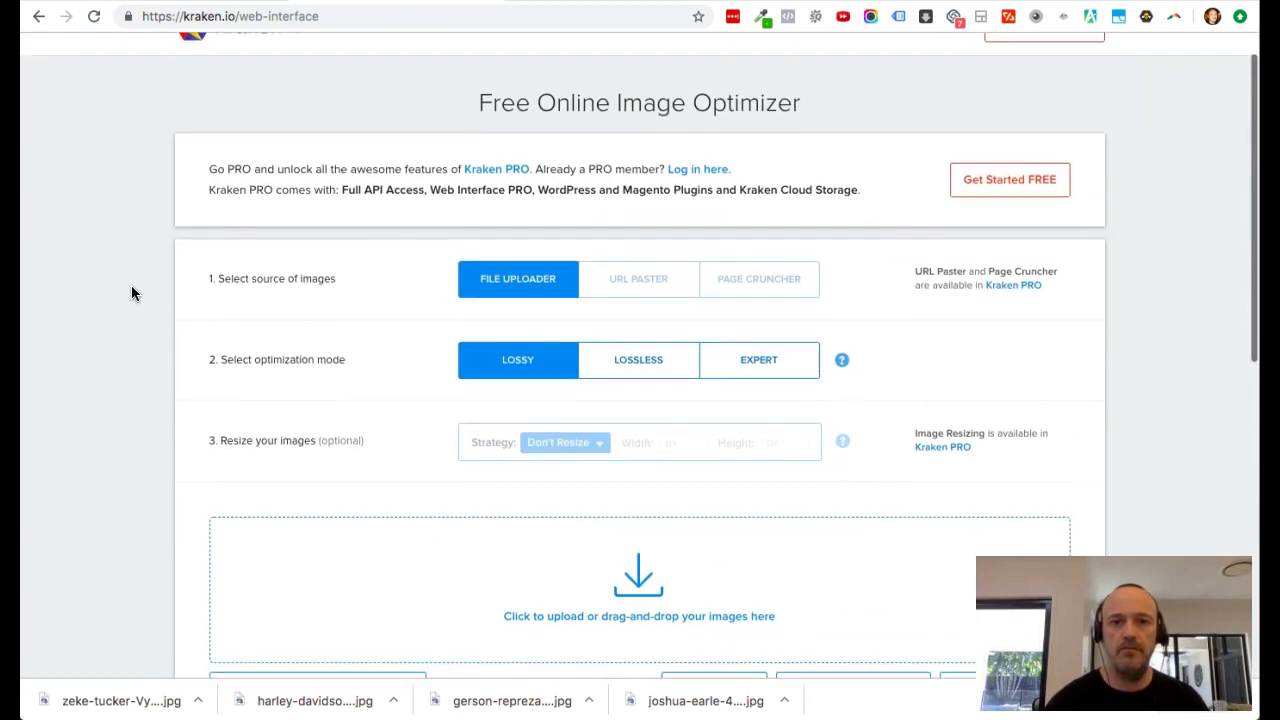
pyautogui.scroll(-6, 133, 292)
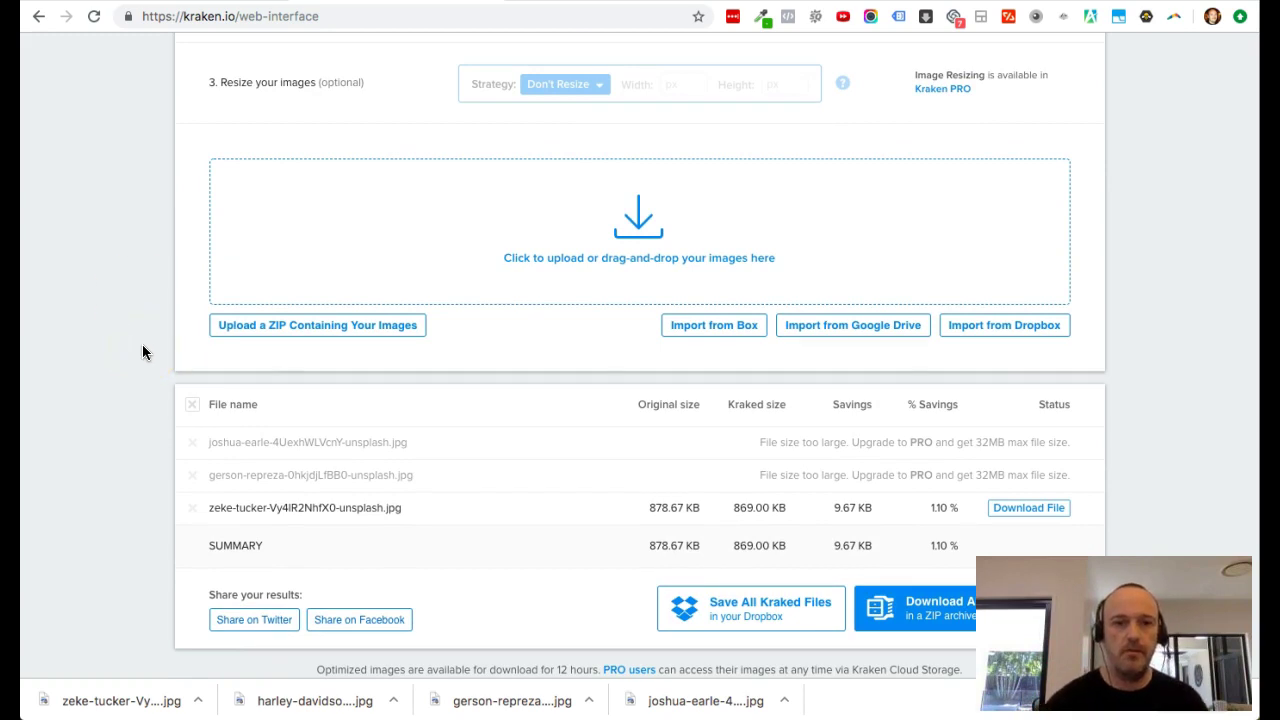
pyautogui.scroll(7, 142, 344)
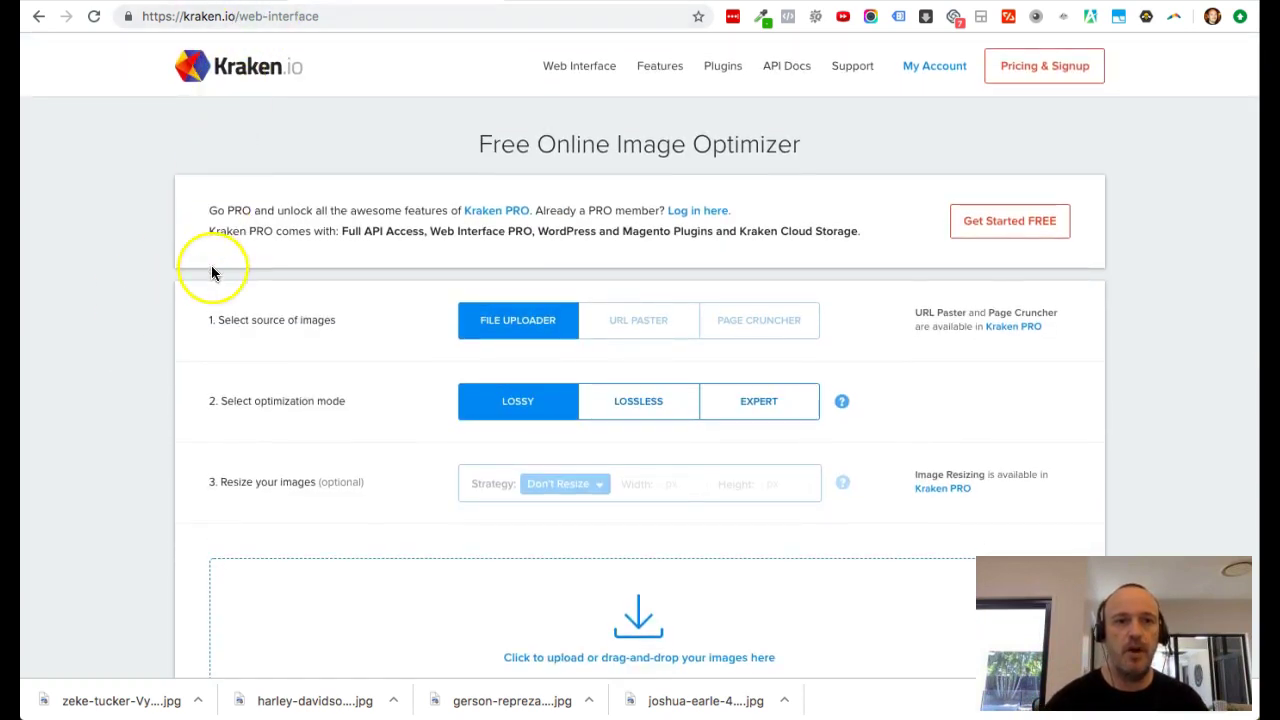
pyautogui.scroll(-5, 211, 265)
pyautogui.scroll(5, 211, 265)
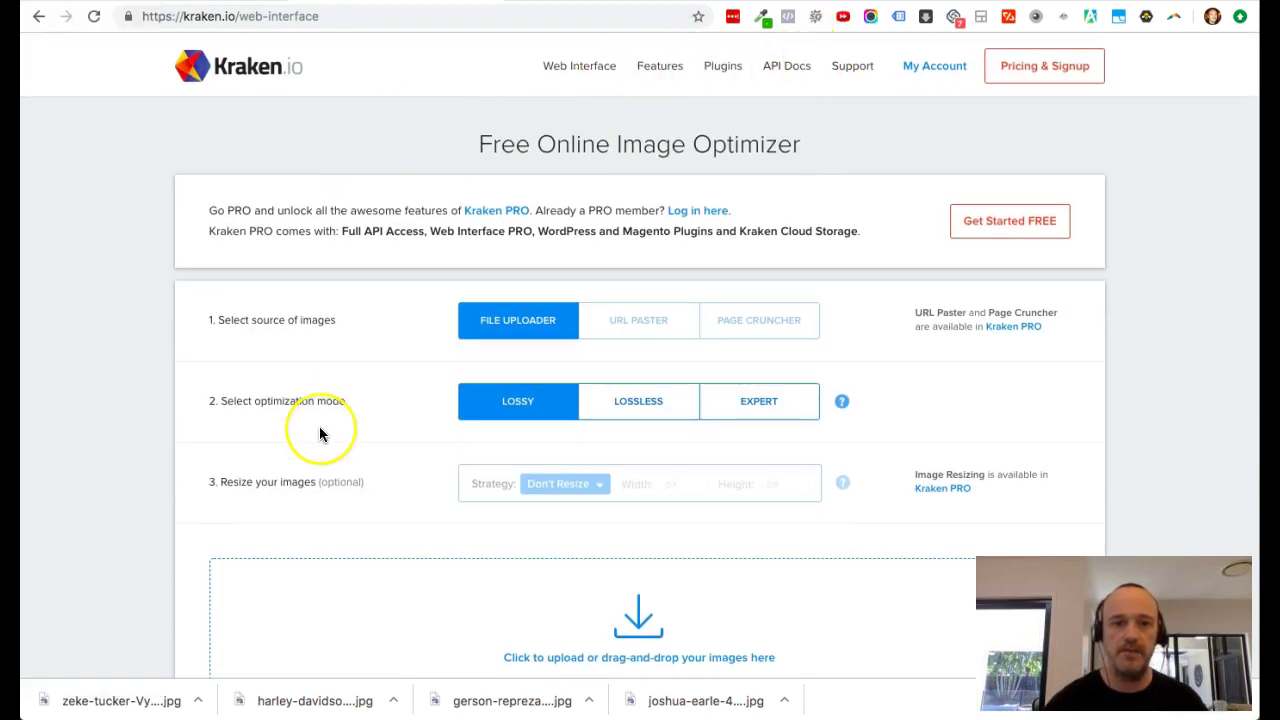
# Upload the first of the four downloaded Unsplash photos to Kraken.io for Lossy optimization
pyautogui.scroll(-5, 320, 428)
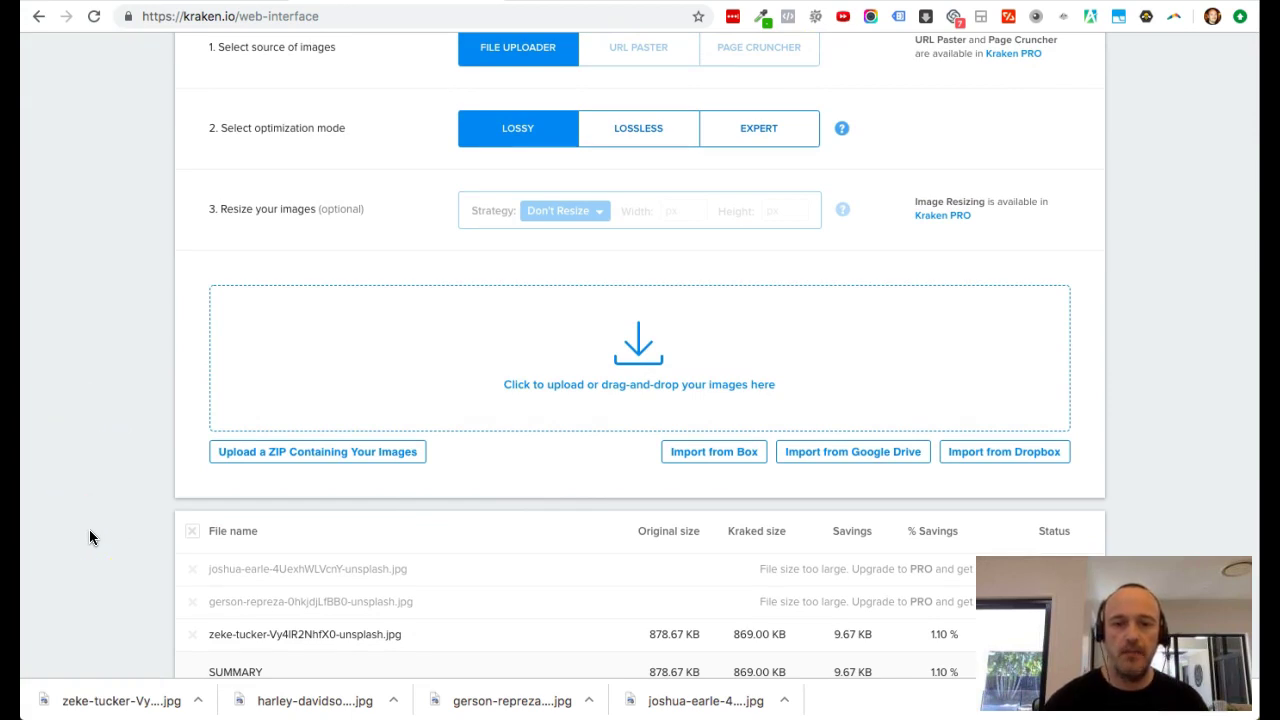
pyautogui.click(110, 676)
pyautogui.moveTo(110, 676); pyautogui.dragTo(469, 358)
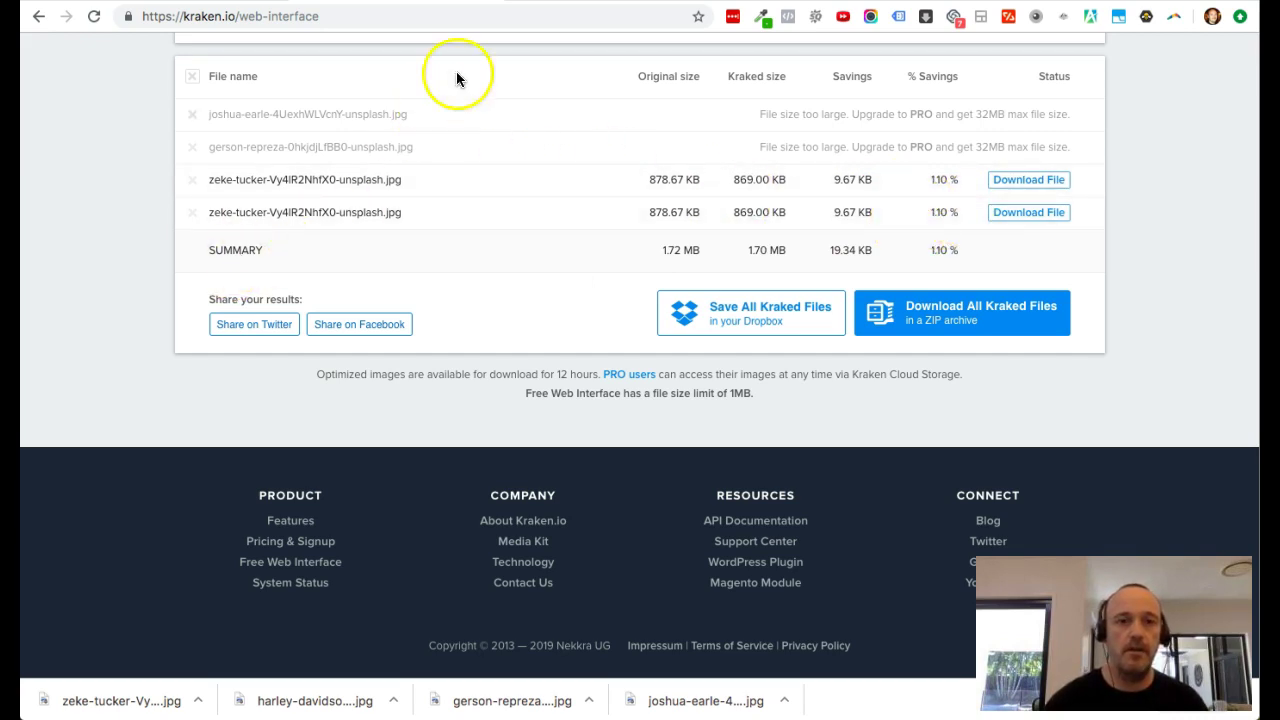
# Switch to TinyPNG and upload the same first downloaded photo for compression
pyautogui.scroll(2, 491, 184)
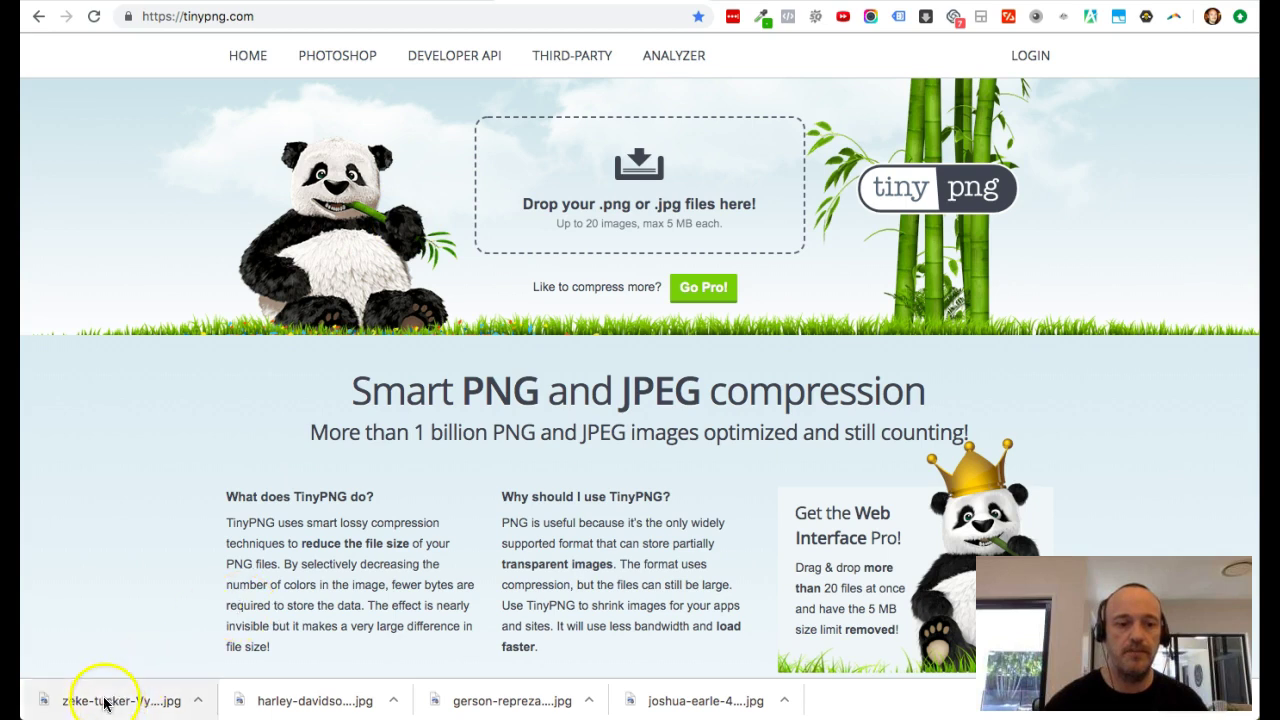
pyautogui.moveTo(104, 703); pyautogui.dragTo(542, 232)
pyautogui.moveTo(566, 173); pyautogui.dragTo(566, 173)
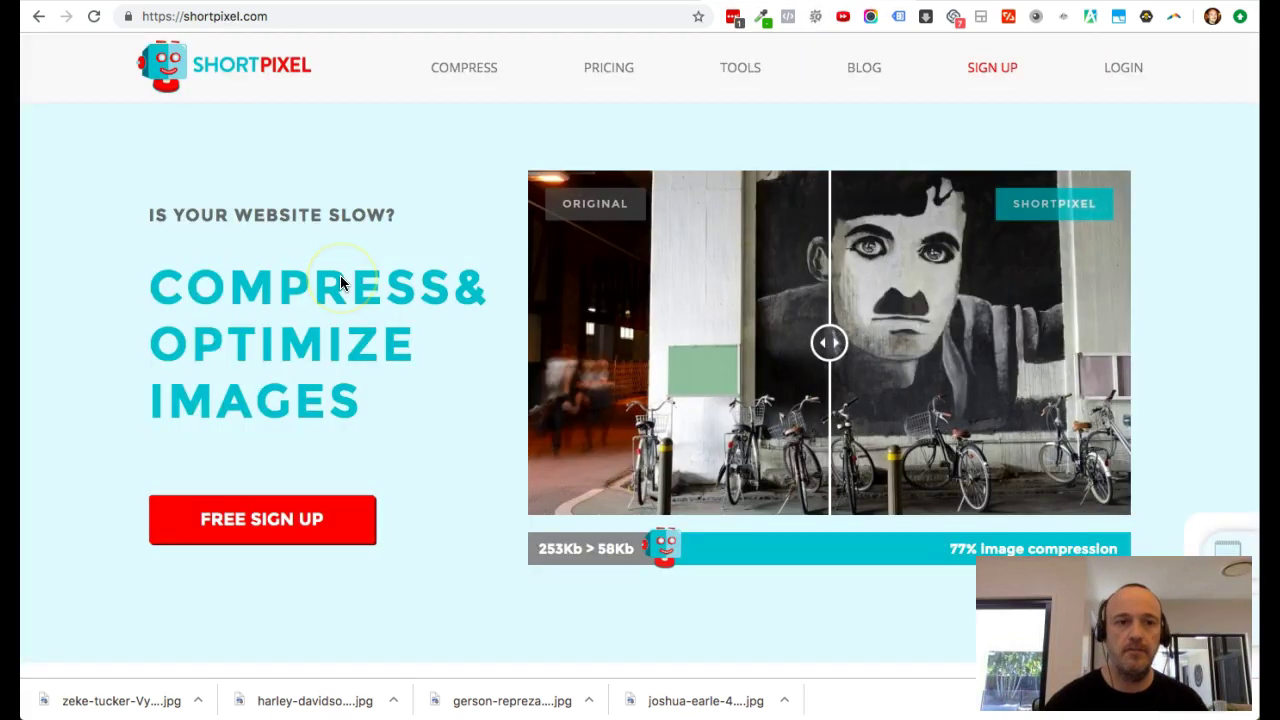
# Switch to ShortPixel and move the sample image's comparison slider to reveal almost the whole compressed version
pyautogui.click(857, 265)
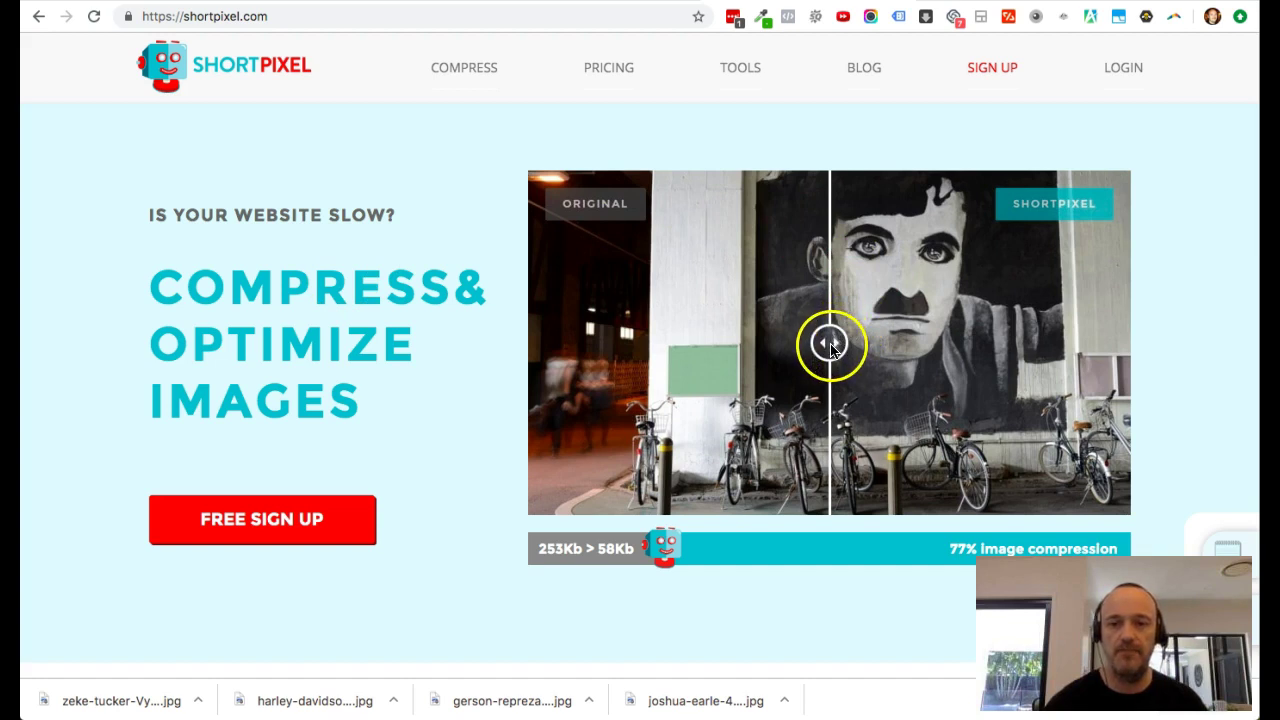
pyautogui.moveTo(828, 342); pyautogui.dragTo(546, 280)
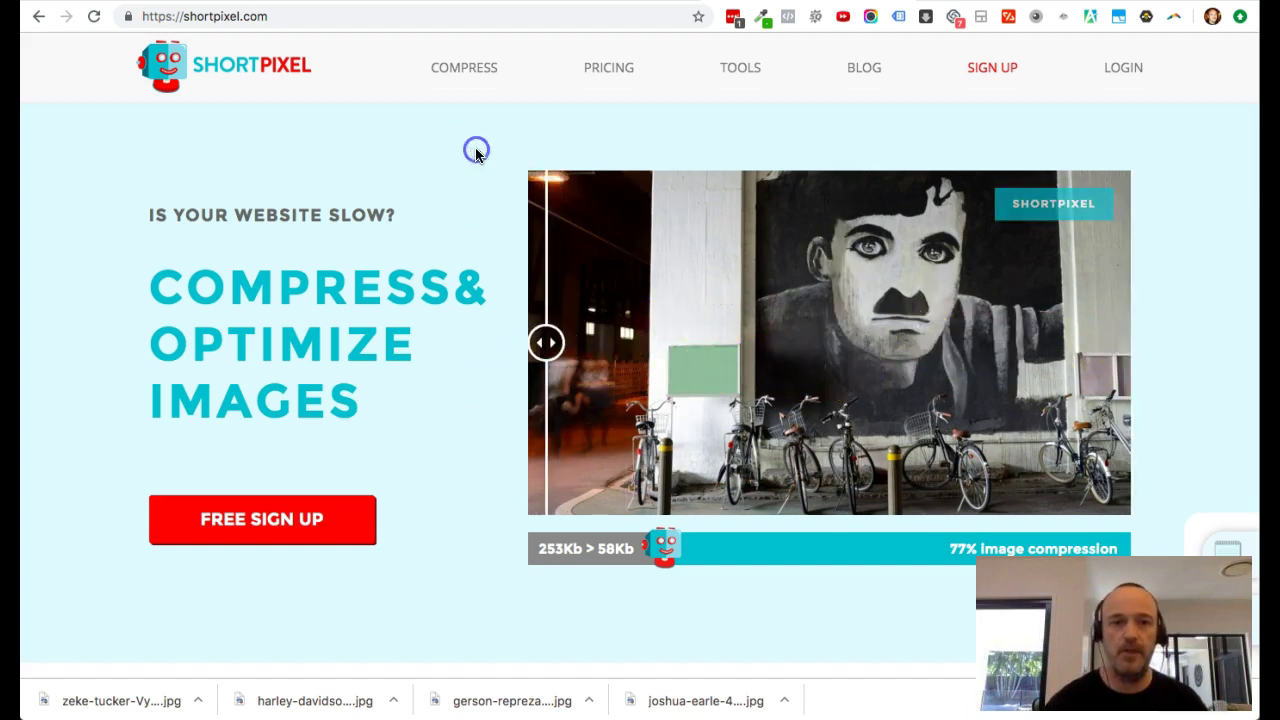
# Go to ShortPixel's online image compressor and upload the first downloaded photo with Lossy compression
pyautogui.click(466, 70)
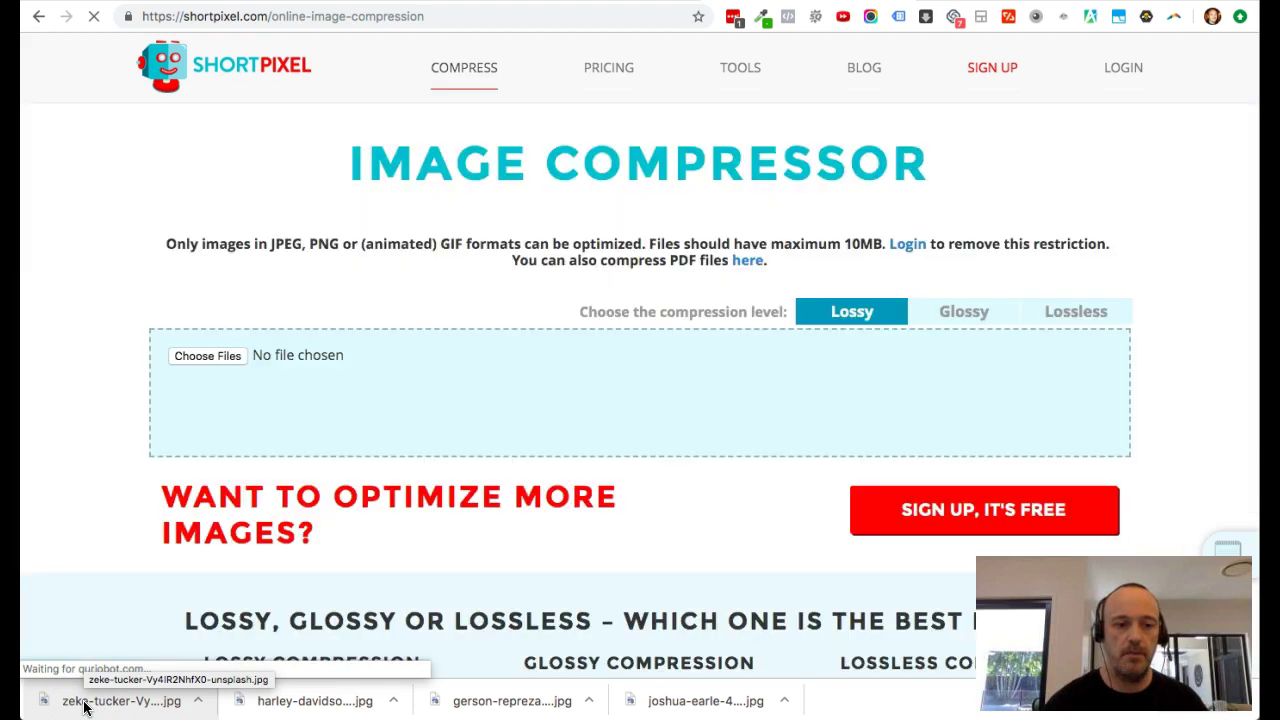
pyautogui.moveTo(84, 707); pyautogui.dragTo(109, 430)
pyautogui.scroll(-1, 109, 430)
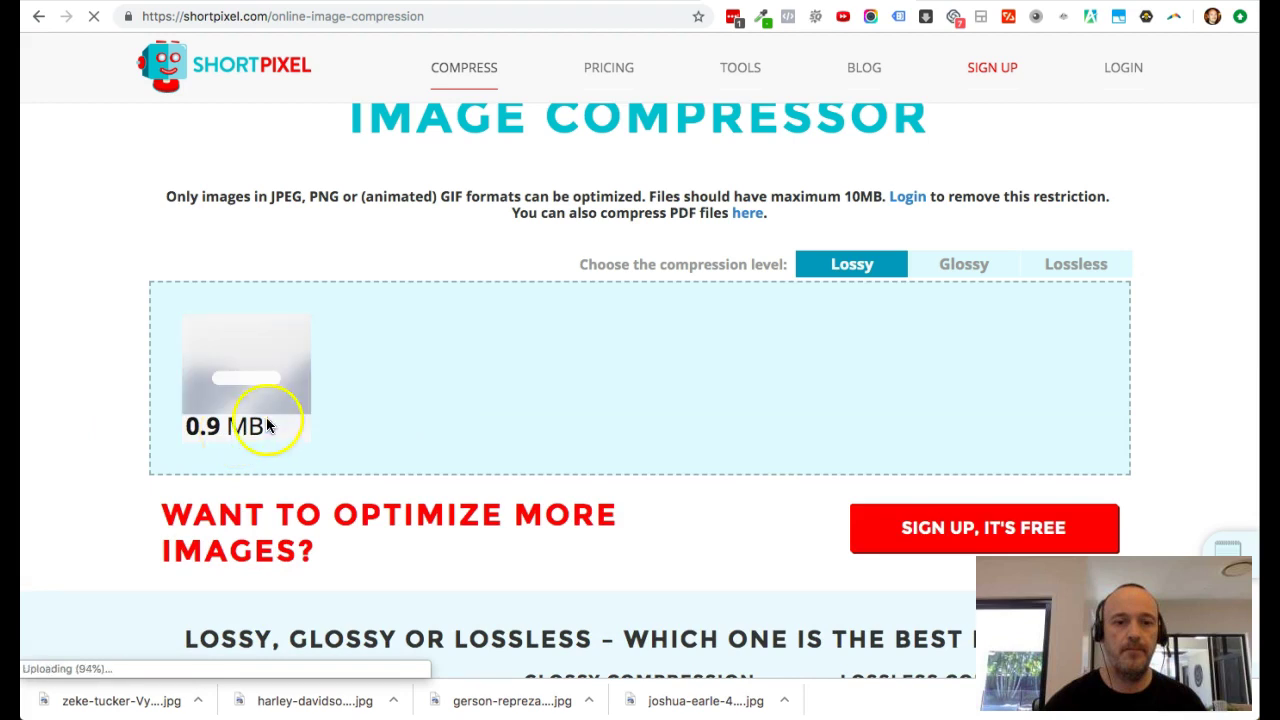
pyautogui.click(421, 390)
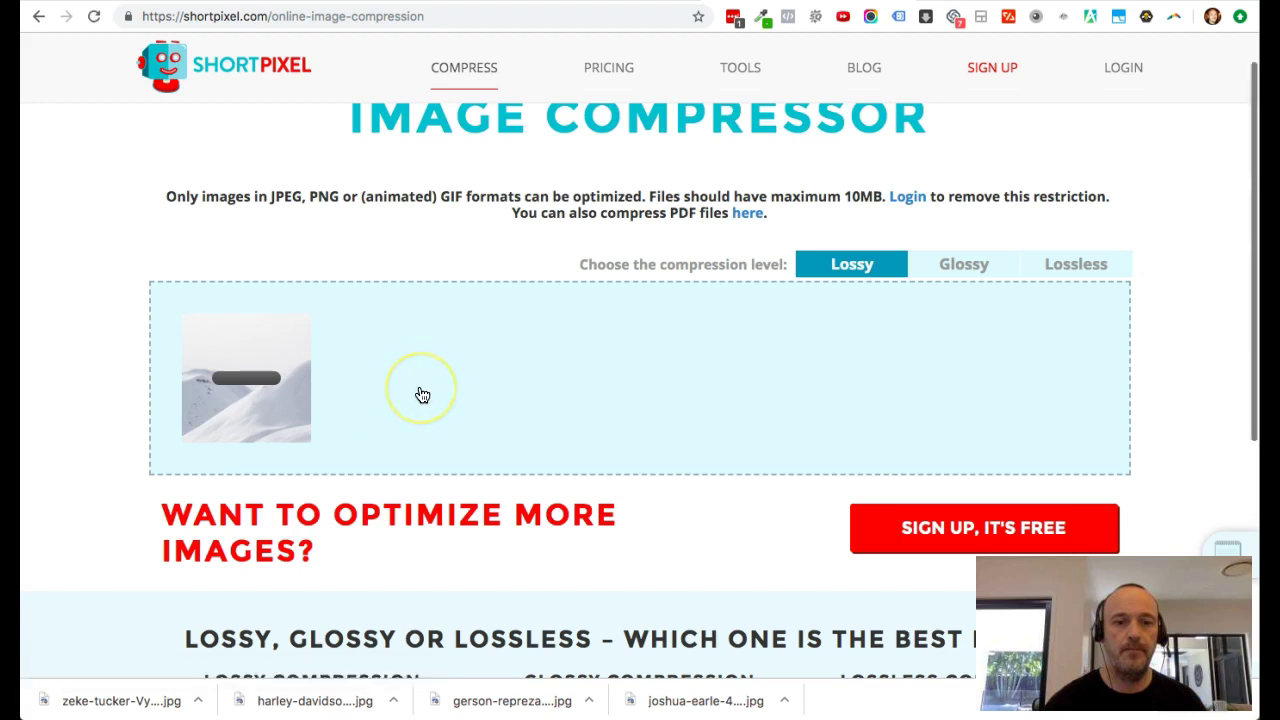
pyautogui.click(347, 396)
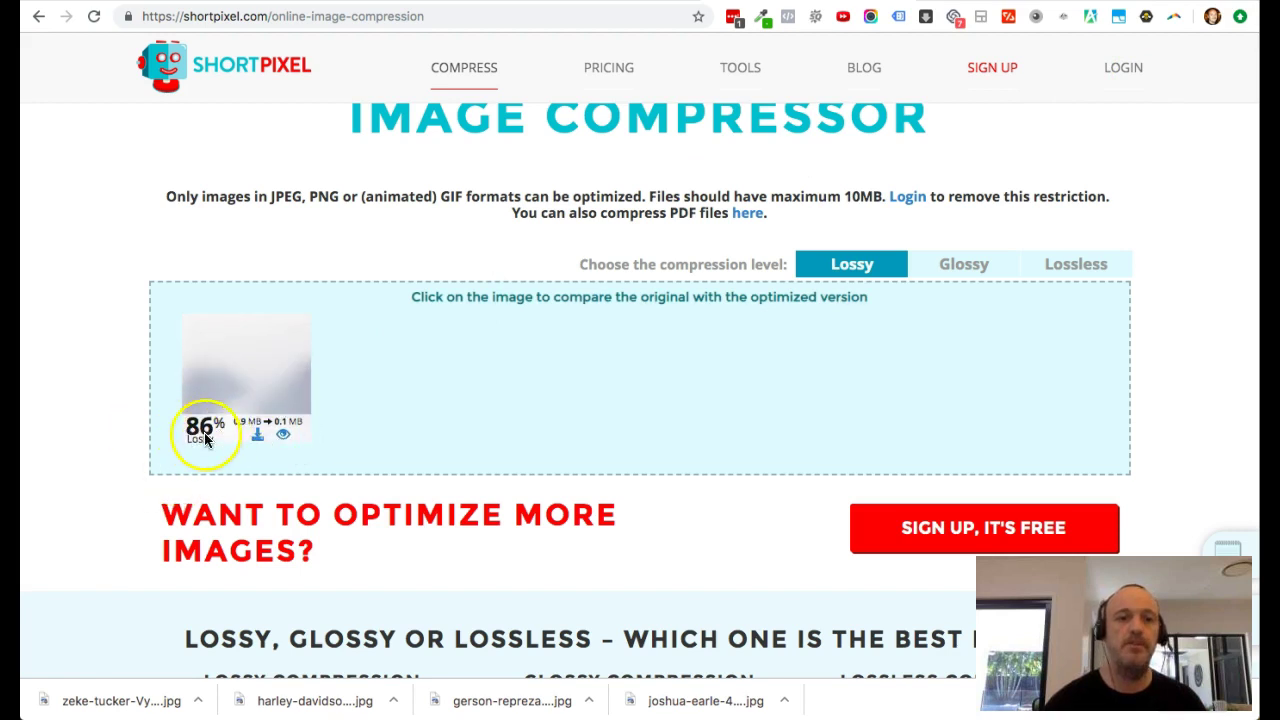
# Compare the snowy mountain photo's original and ShortPixel versions with the slider, and close the comparison
pyautogui.click(284, 436)
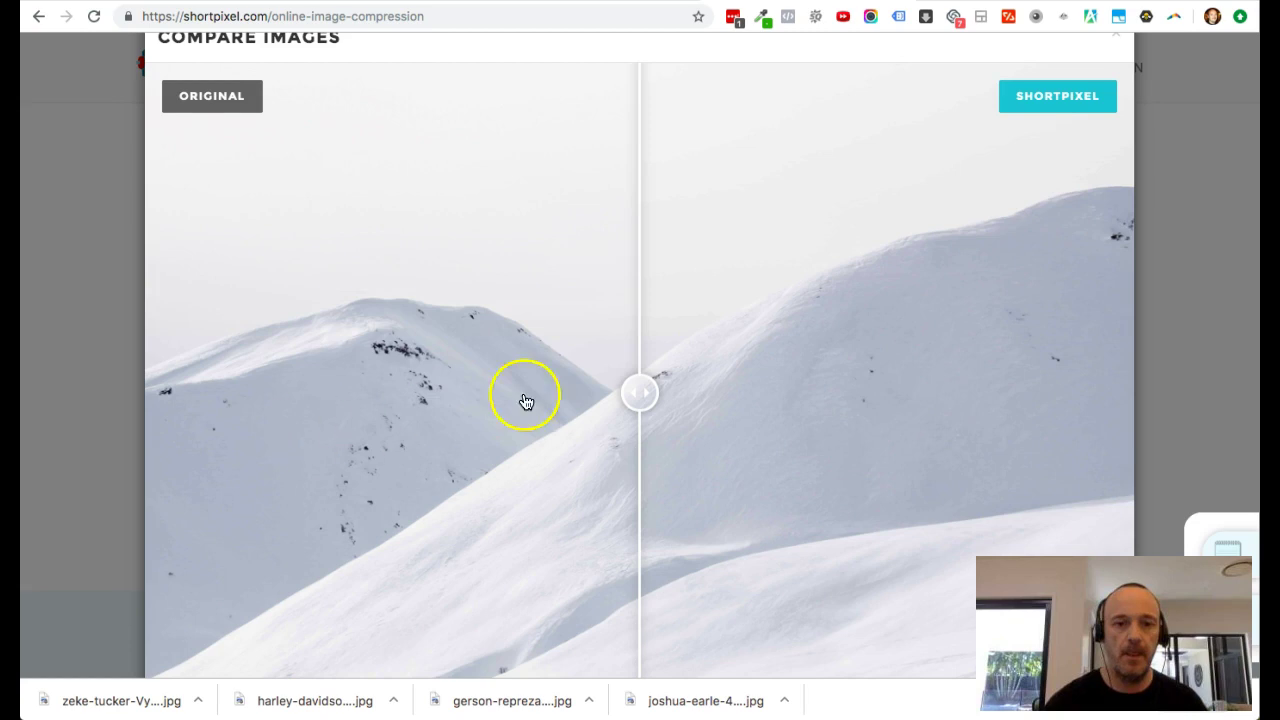
pyautogui.moveTo(523, 400); pyautogui.dragTo(1116, 117)
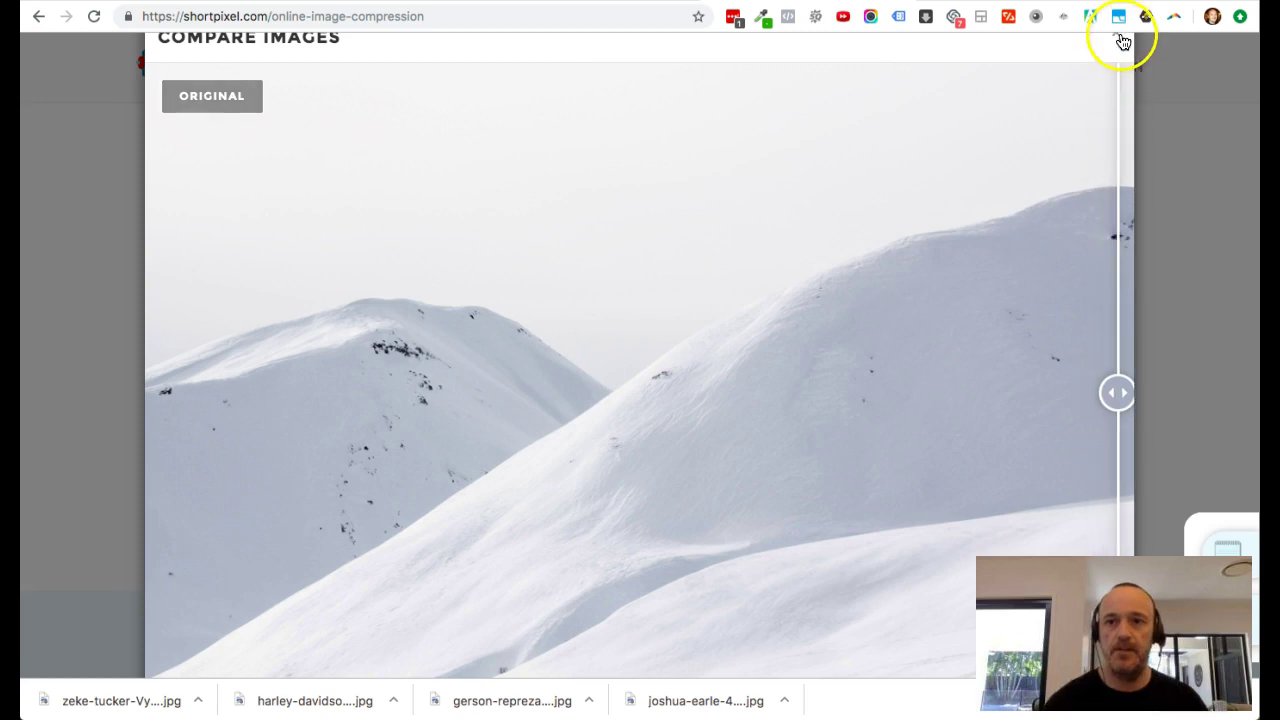
pyautogui.click(1118, 35)
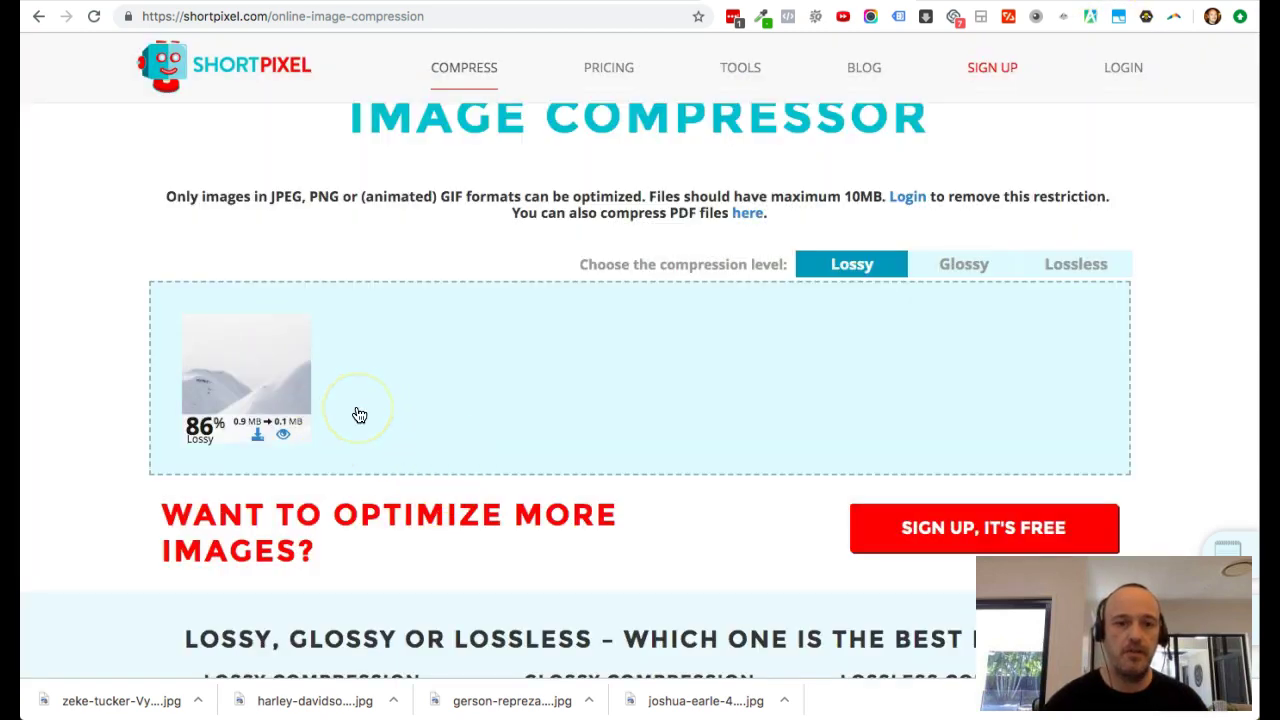
# Upload the third downloaded photo, the classic car, to ShortPixel with Lossy compression
pyautogui.scroll(1, 639, 466)
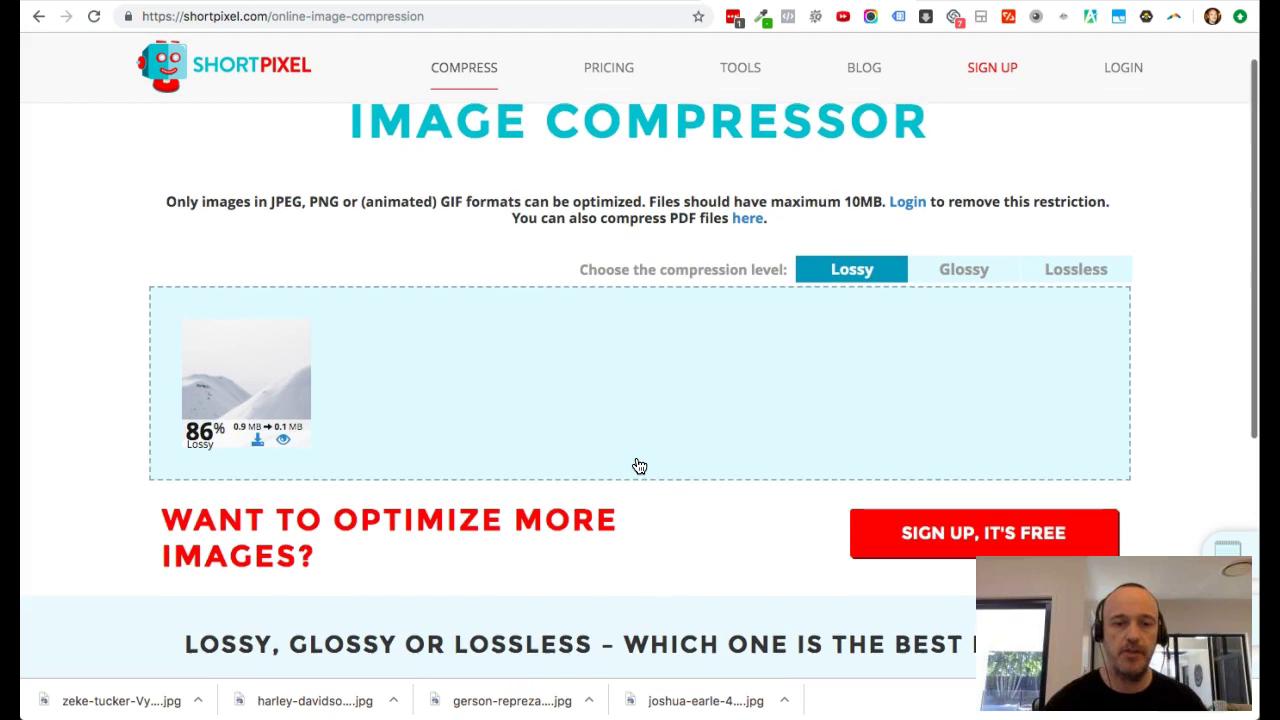
pyautogui.scroll(-2, 639, 466)
pyautogui.moveTo(535, 708); pyautogui.dragTo(538, 311)
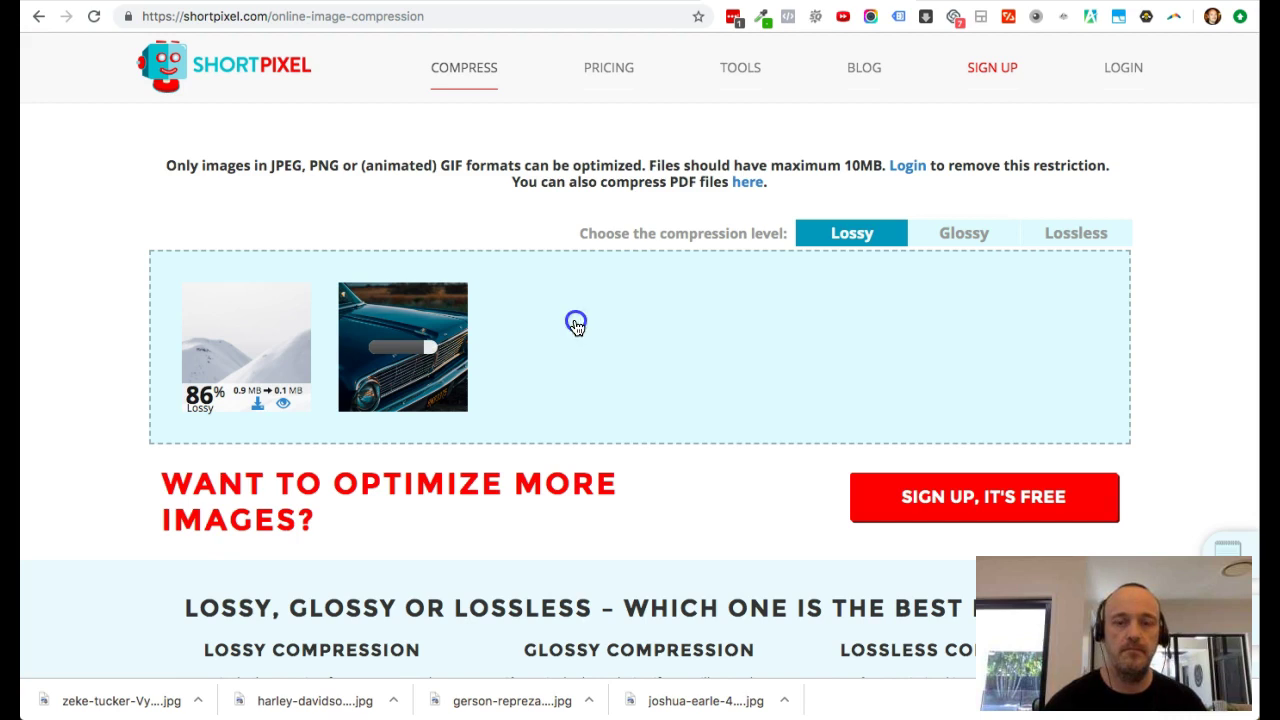
# Switch to TinyPNG and upload the third downloaded photo for compression
pyautogui.hotkey('ctrl', 'Tab')
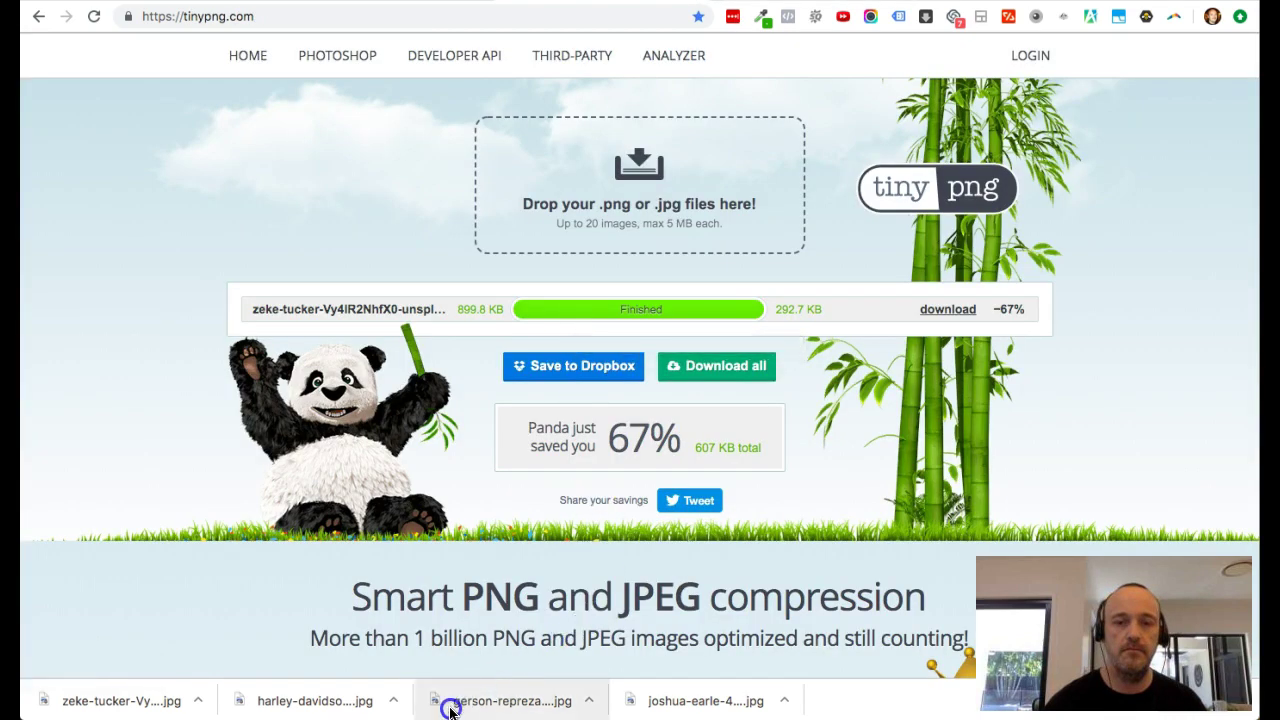
pyautogui.moveTo(450, 710); pyautogui.dragTo(587, 203)
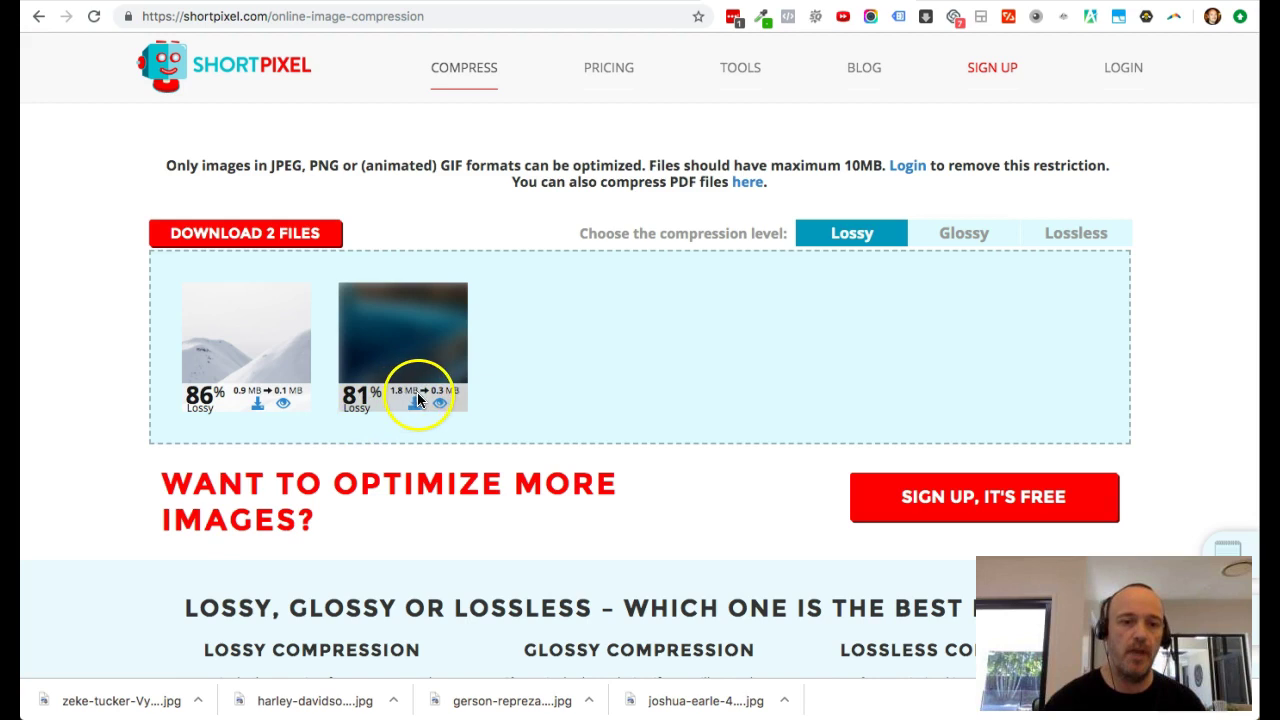
# Return to ShortPixel, compare the classic car photo's original and optimized versions with the slider, and close the comparison
pyautogui.click(441, 408)
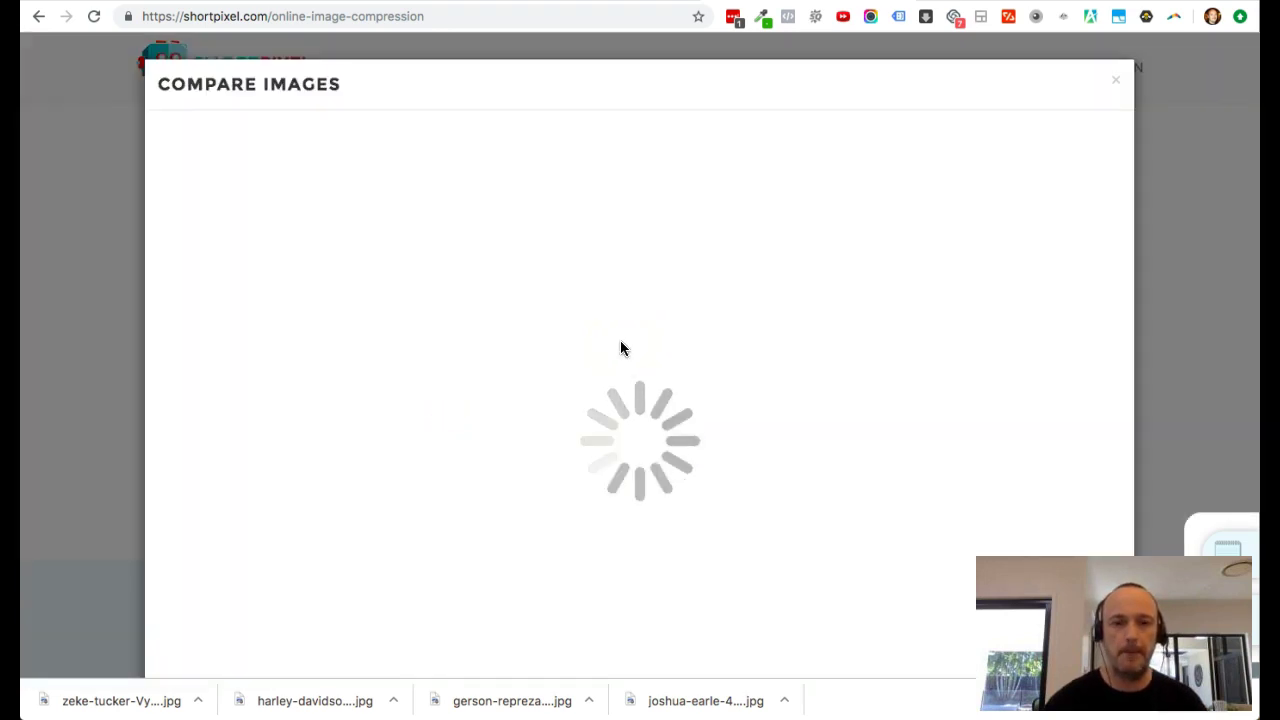
pyautogui.scroll(-1, 620, 347)
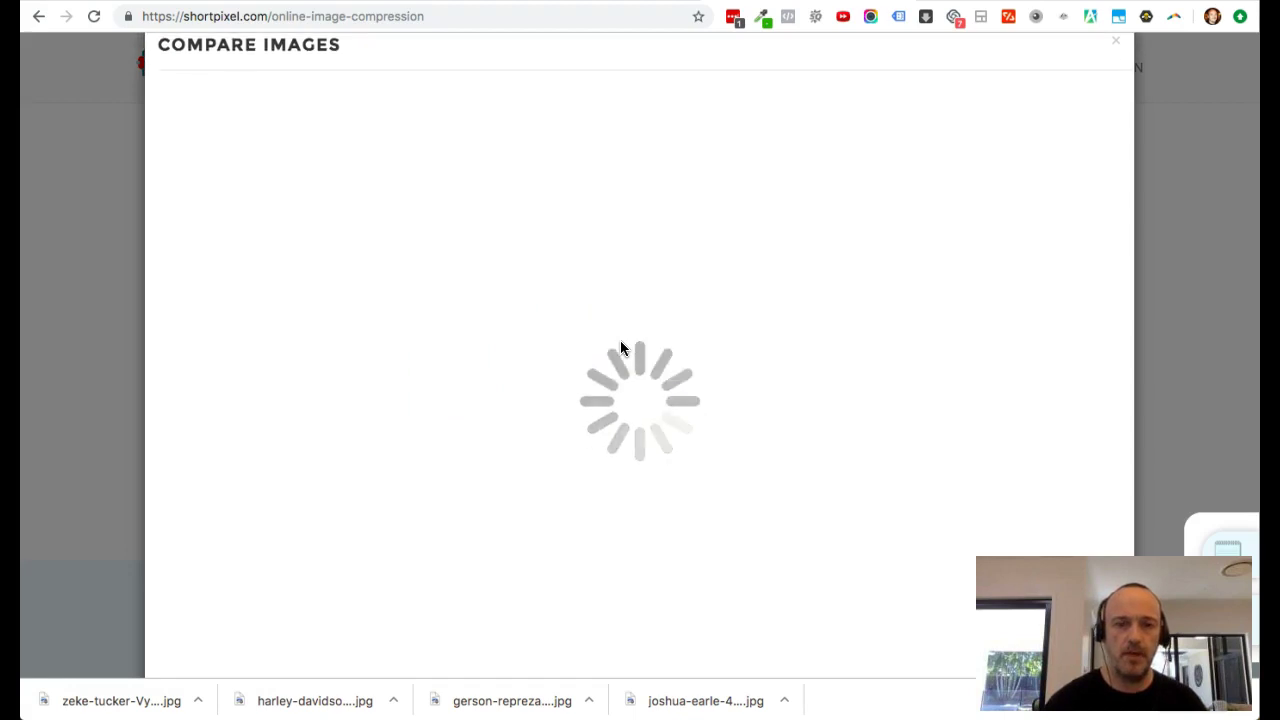
pyautogui.click(649, 334)
pyautogui.click(780, 317)
pyautogui.moveTo(782, 320); pyautogui.dragTo(1146, 38)
pyautogui.click(1117, 40)
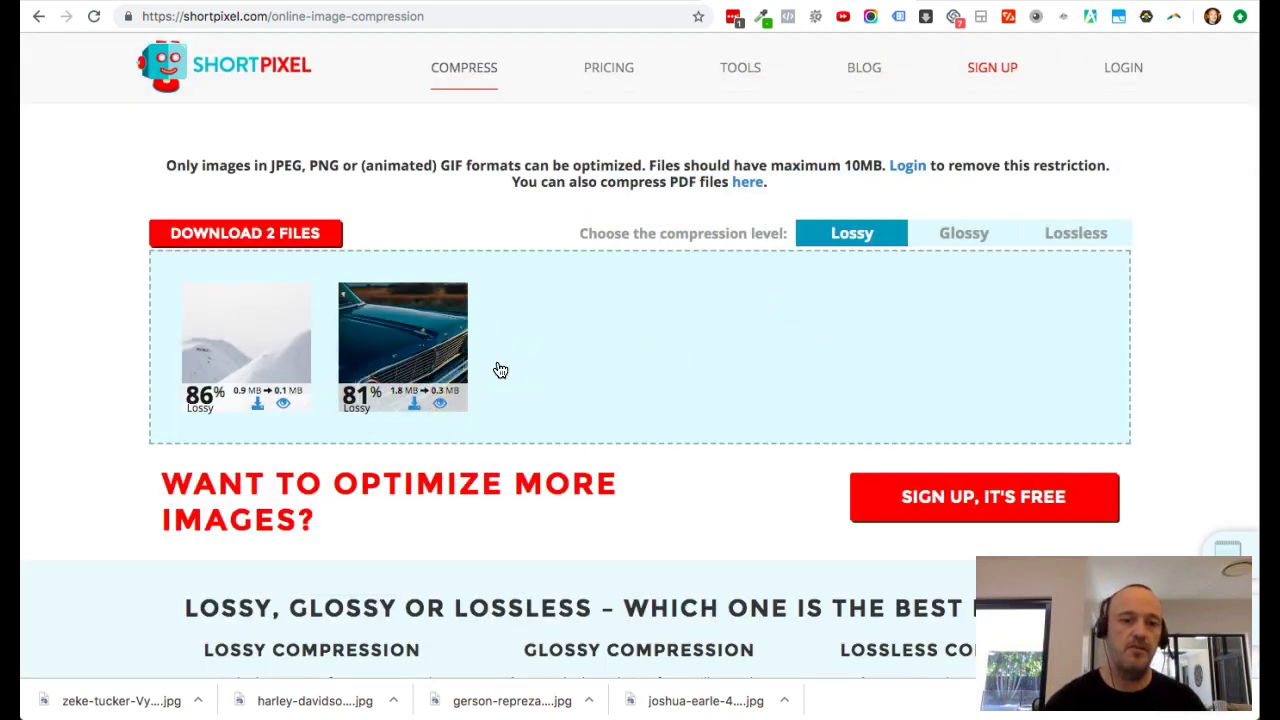
# Review ShortPixel's Lossy, Glossy and Lossless compression level options
pyautogui.click(567, 332)
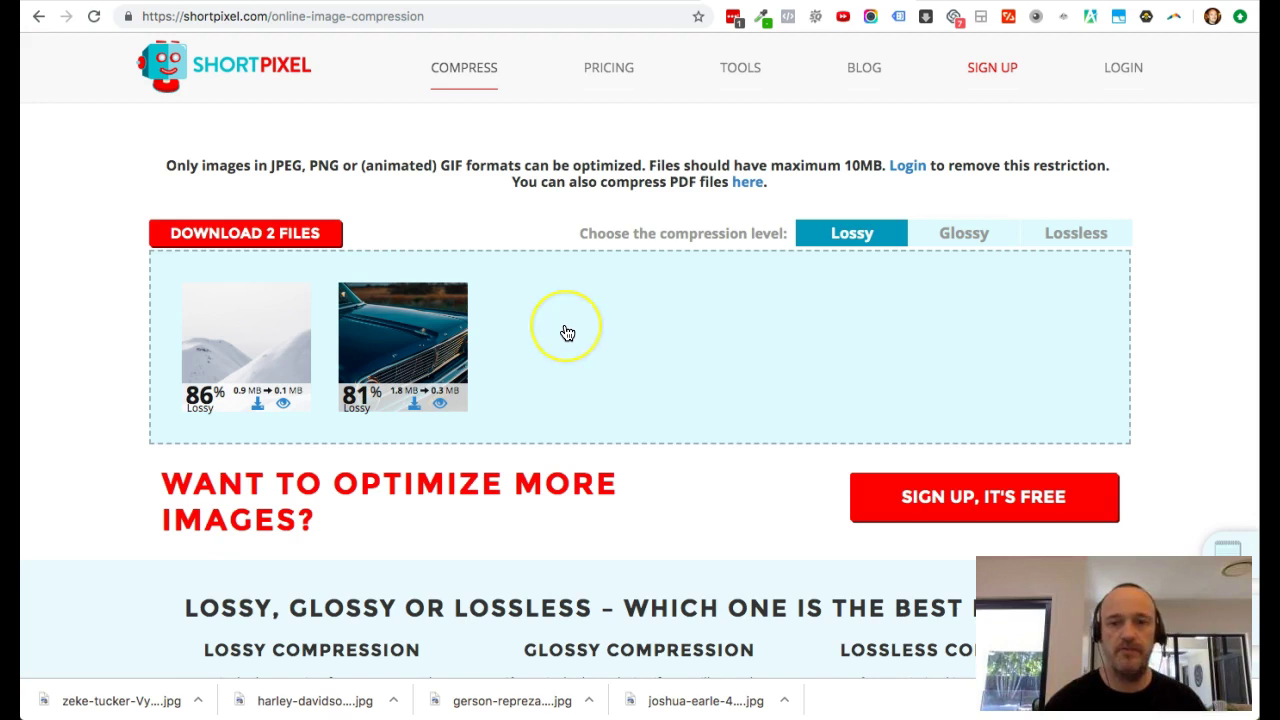
pyautogui.scroll(2, 567, 332)
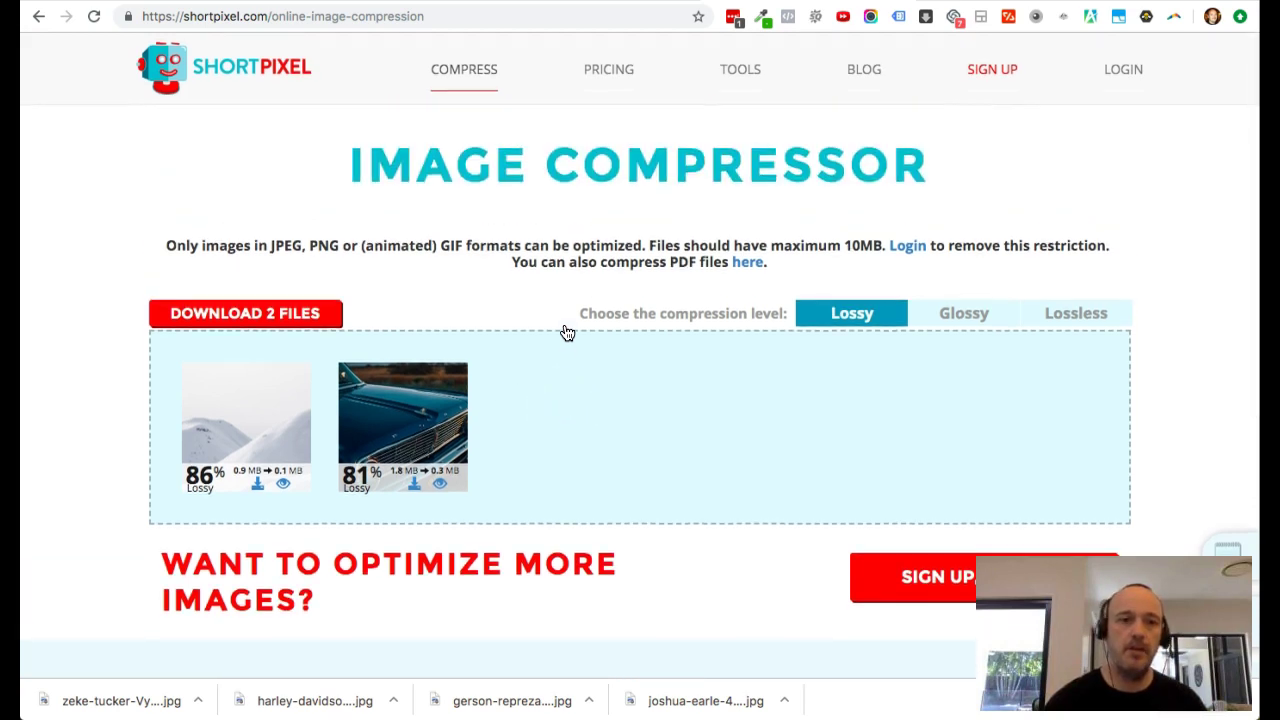
pyautogui.click(1002, 264)
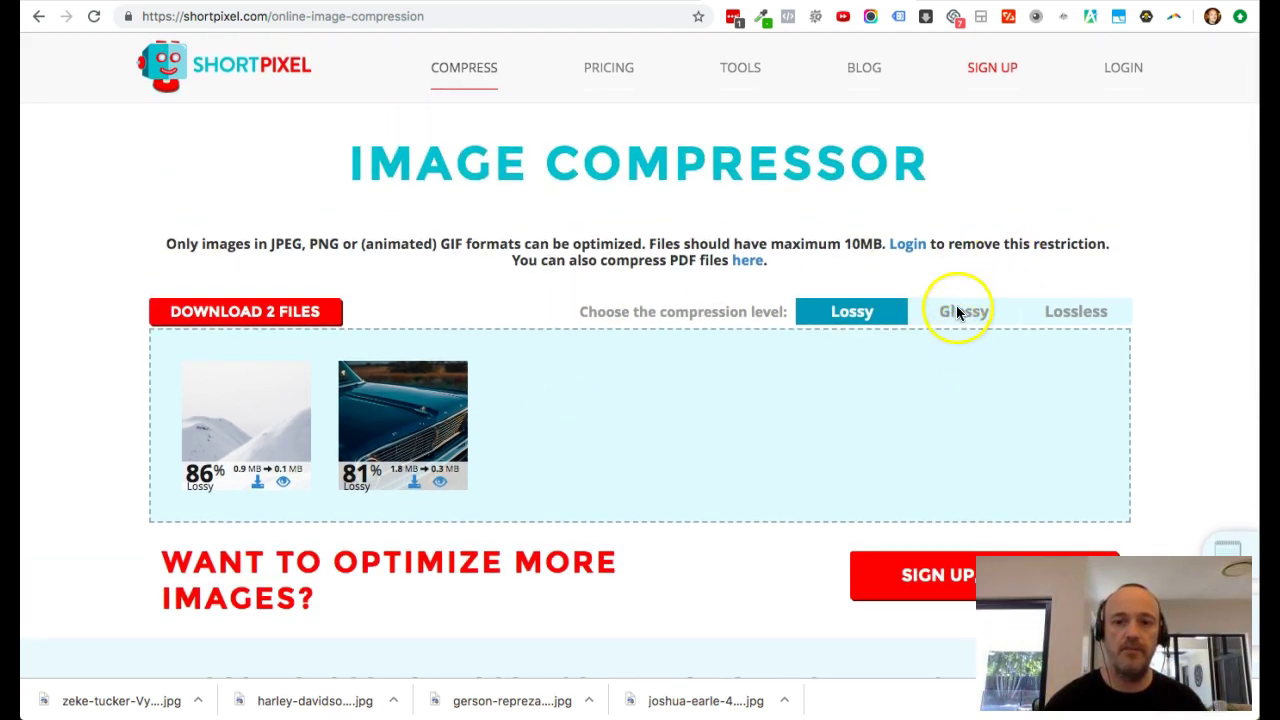
pyautogui.click(881, 319)
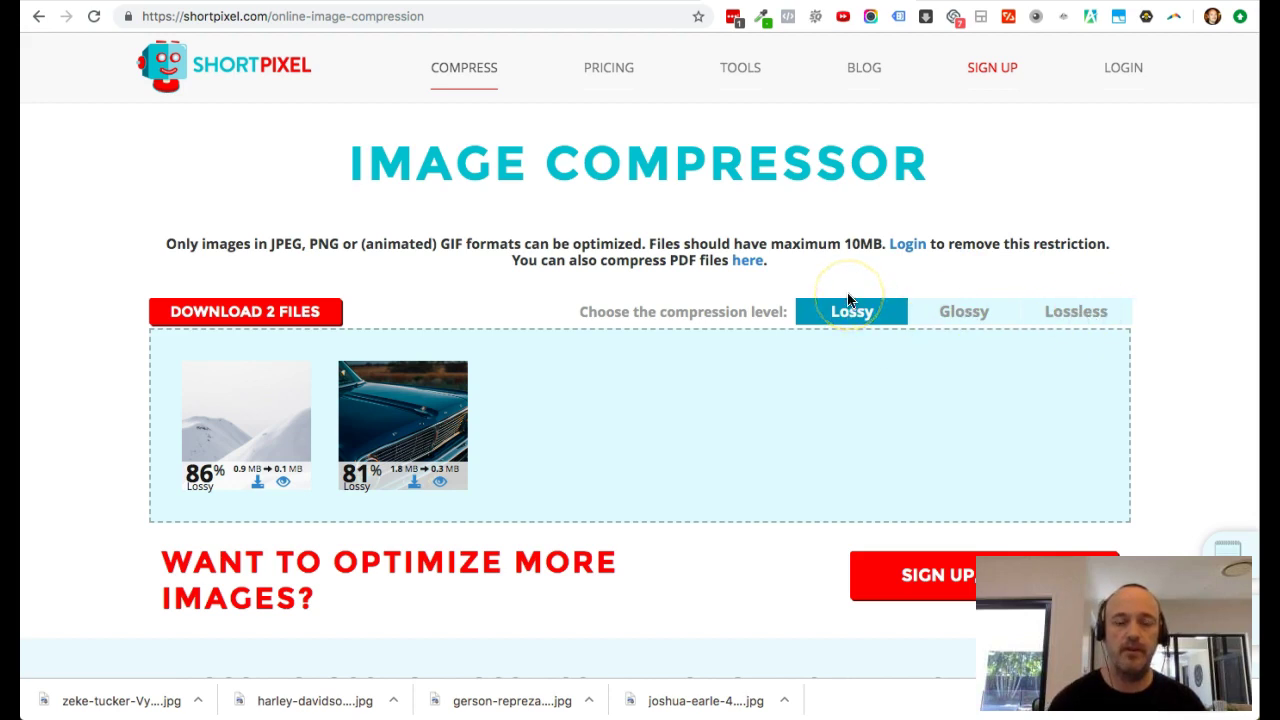
pyautogui.click(669, 248)
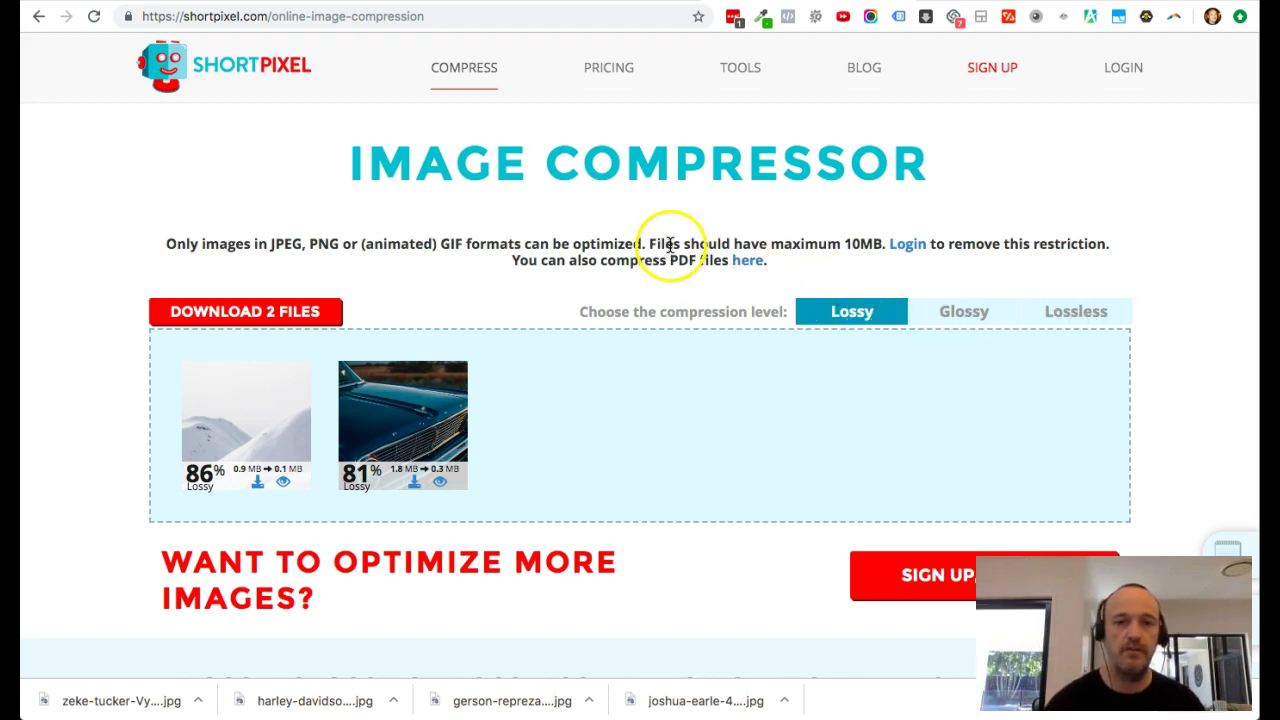
pyautogui.scroll(-2, 669, 215)
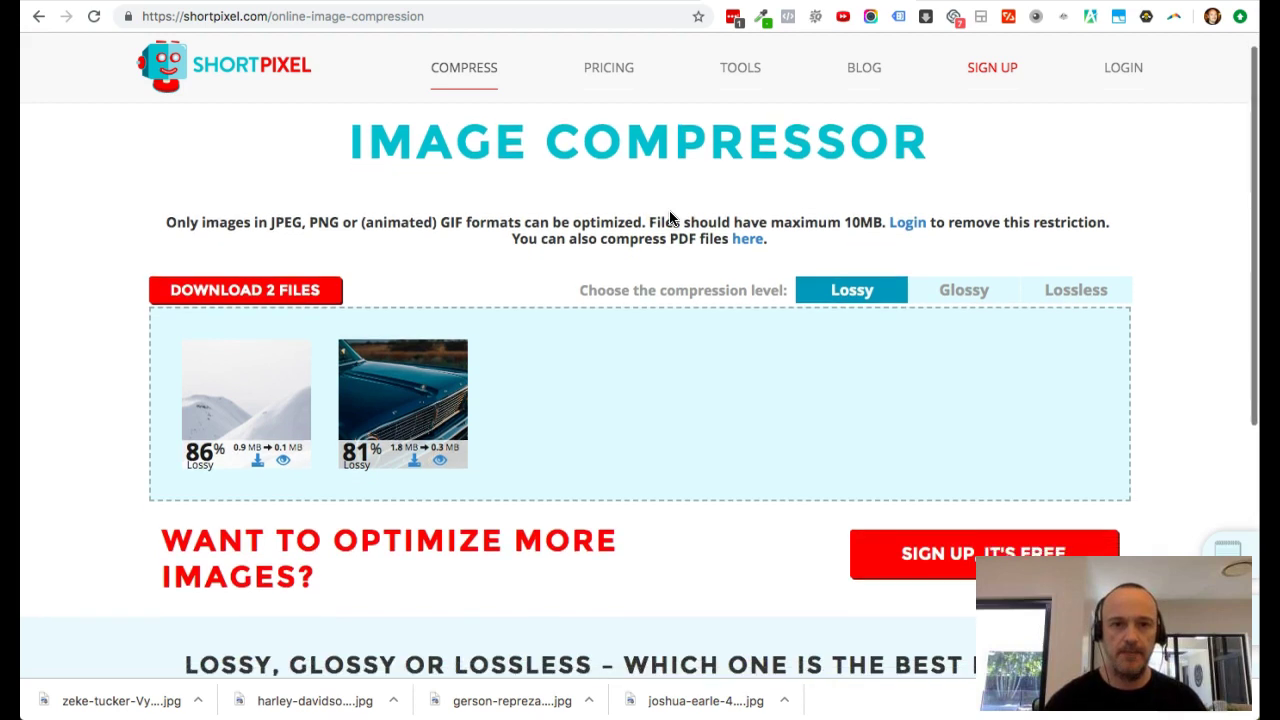
pyautogui.scroll(2, 640, 150)
# Open ShortPixel's pricing page and review the image allowances, prices and features of the monthly plans
pyautogui.click(606, 66)
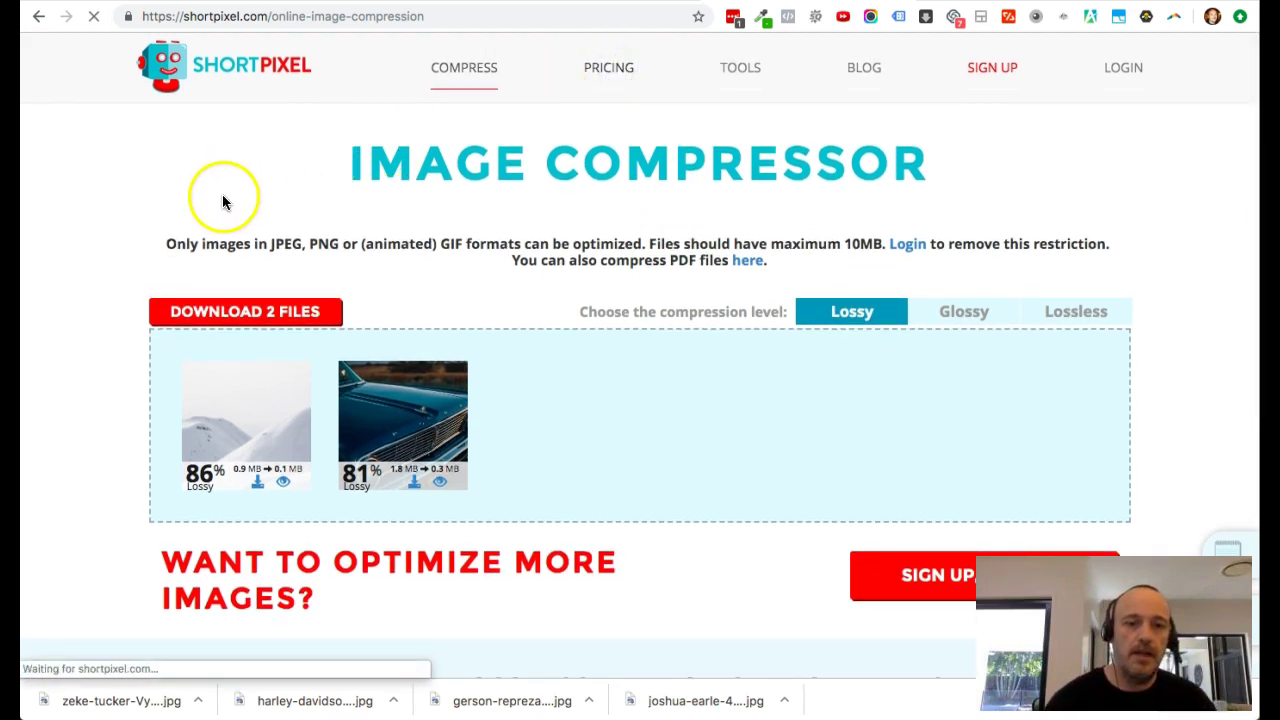
pyautogui.scroll(-3, 207, 214)
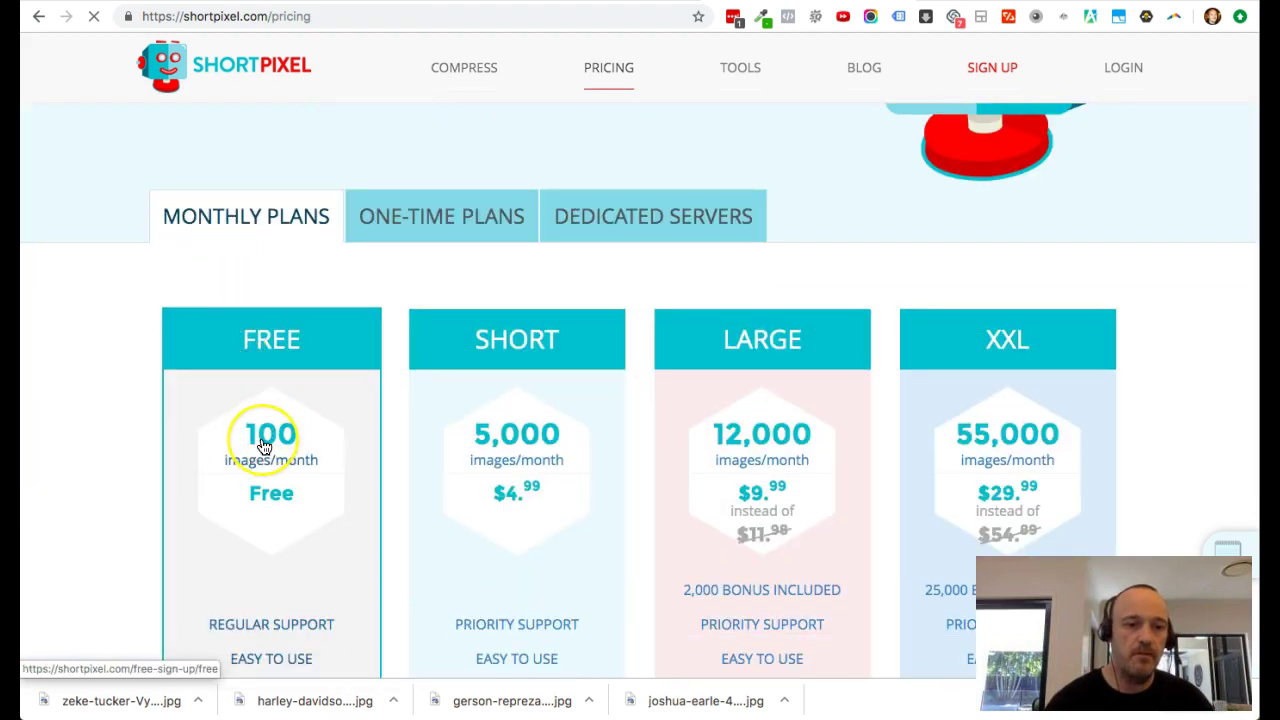
pyautogui.scroll(-2, 264, 440)
pyautogui.scroll(-3, 264, 446)
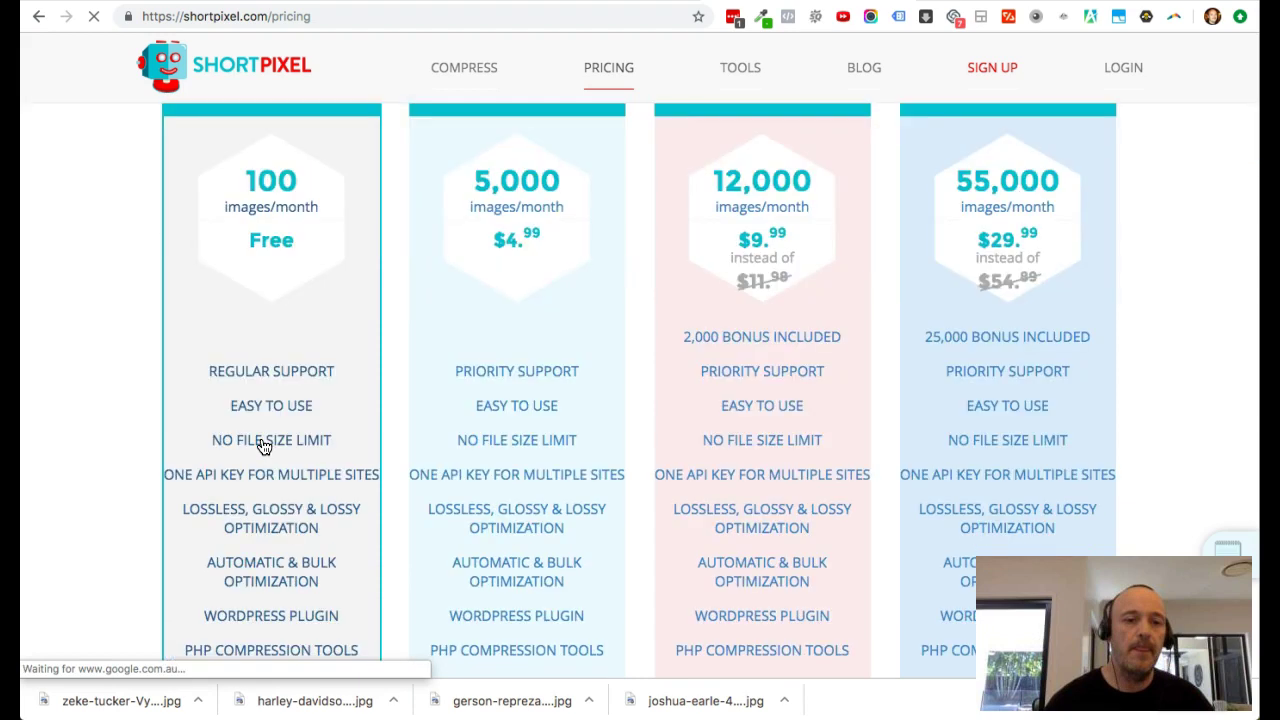
pyautogui.scroll(3, 263, 443)
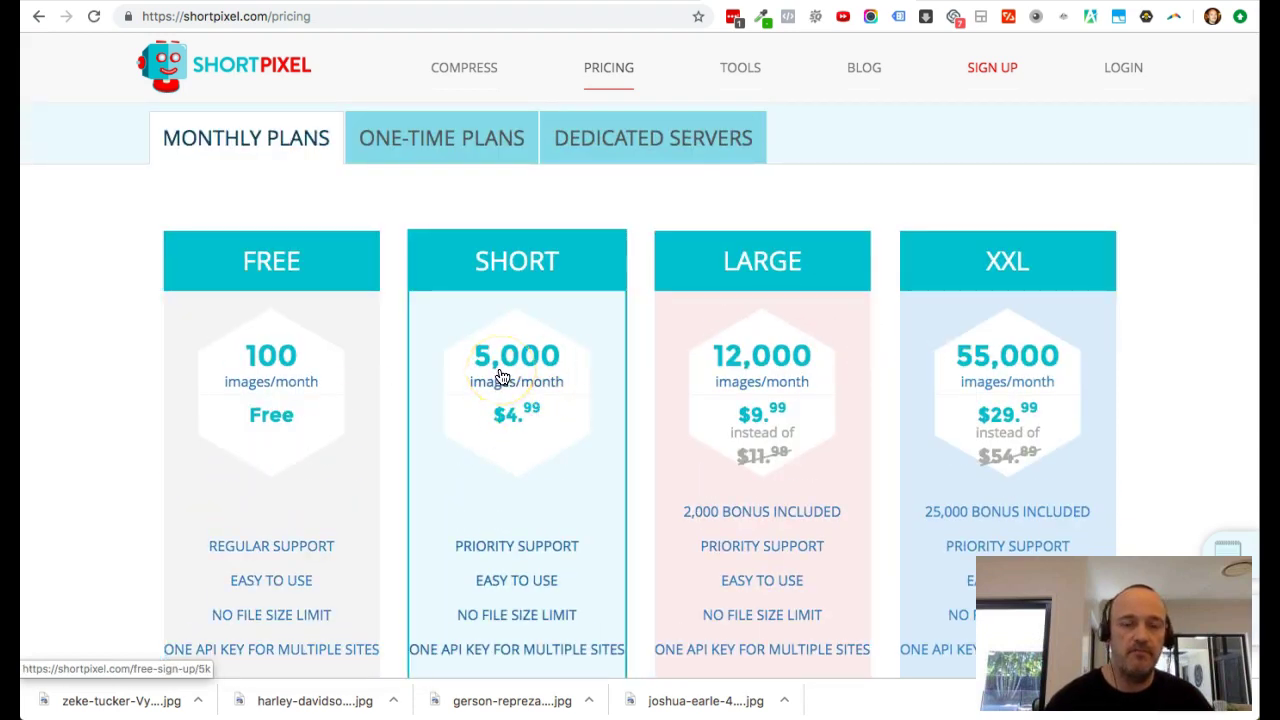
# View ShortPixel's one-time plans, then return to the monthly plans
pyautogui.scroll(1, 502, 376)
pyautogui.click(436, 211)
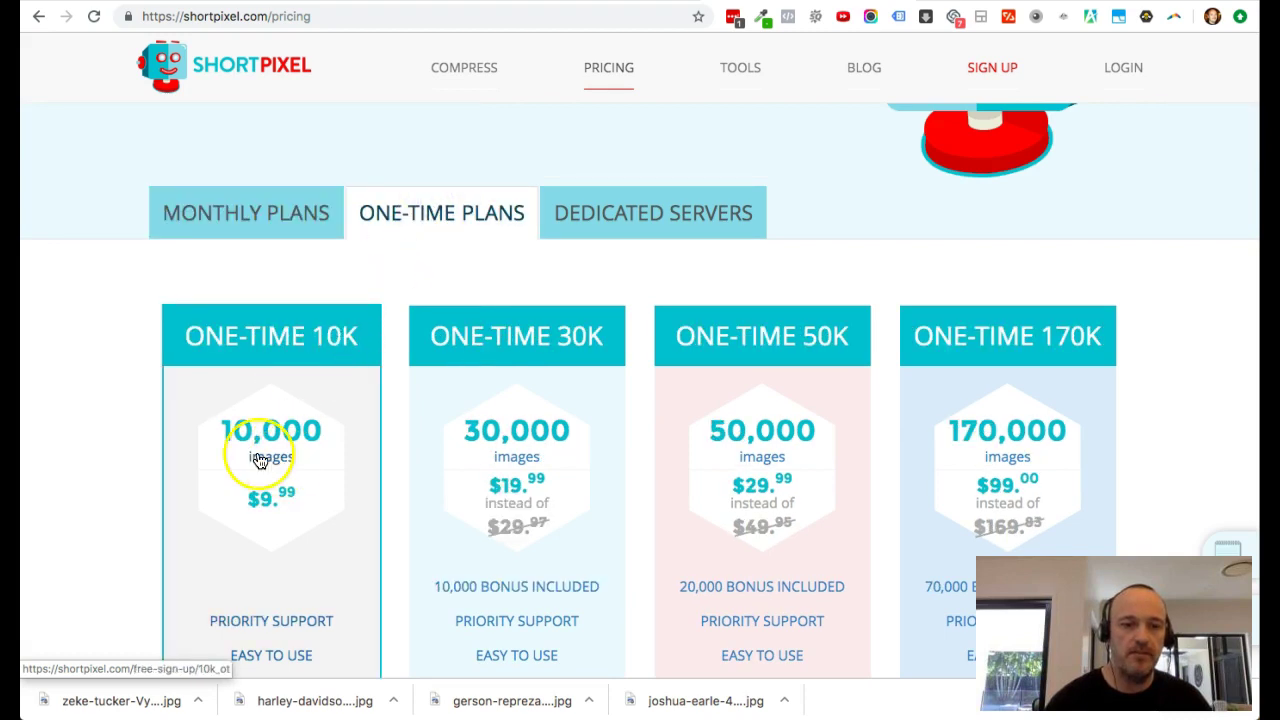
pyautogui.click(251, 220)
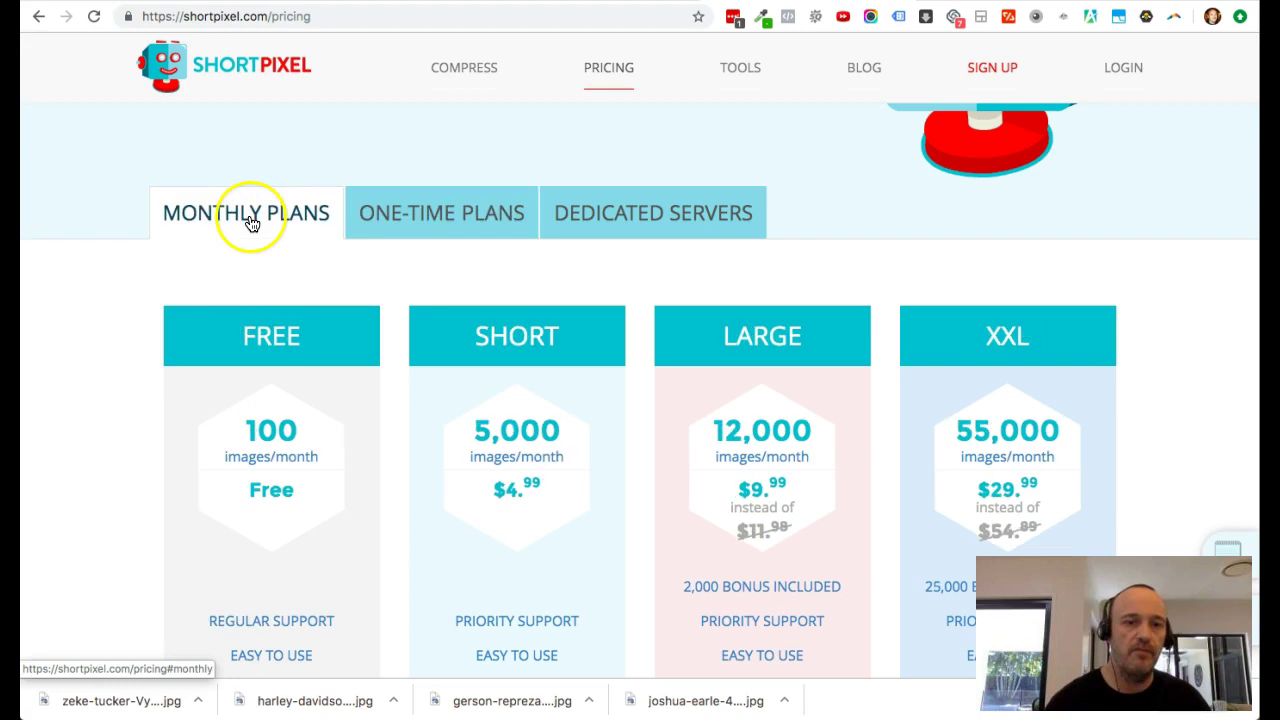
pyautogui.scroll(2, 593, 152)
pyautogui.scroll(1, 593, 155)
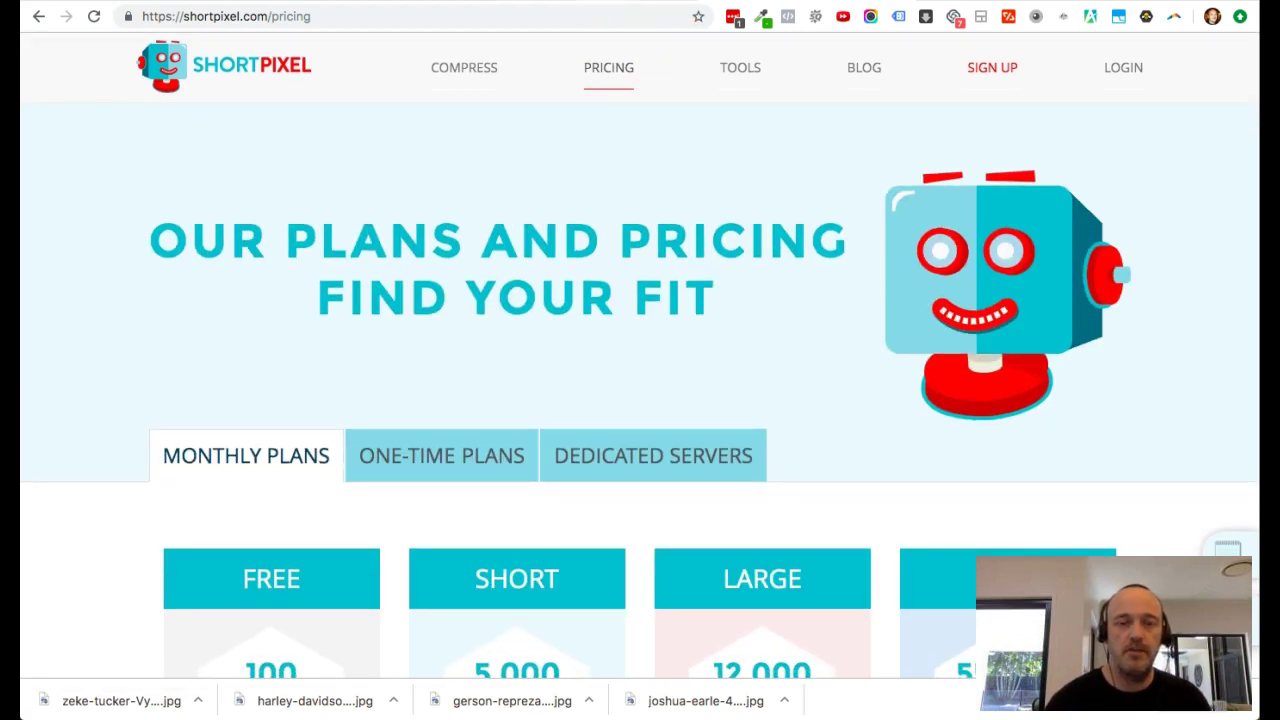
# Switch to TinyPNG and check the compression results for the two uploaded photos
pyautogui.hotkey('ctrl', 'shift', 'Tab')
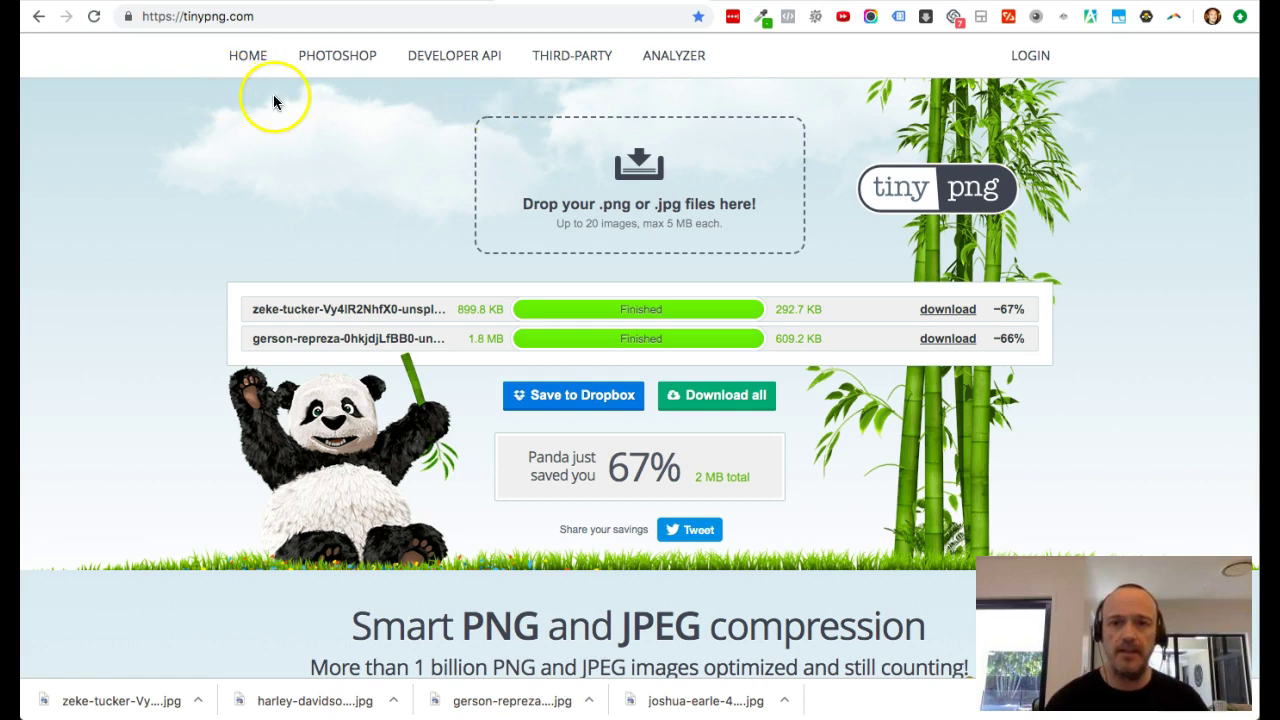
pyautogui.scroll(-1, 334, 203)
pyautogui.scroll(1, 334, 203)
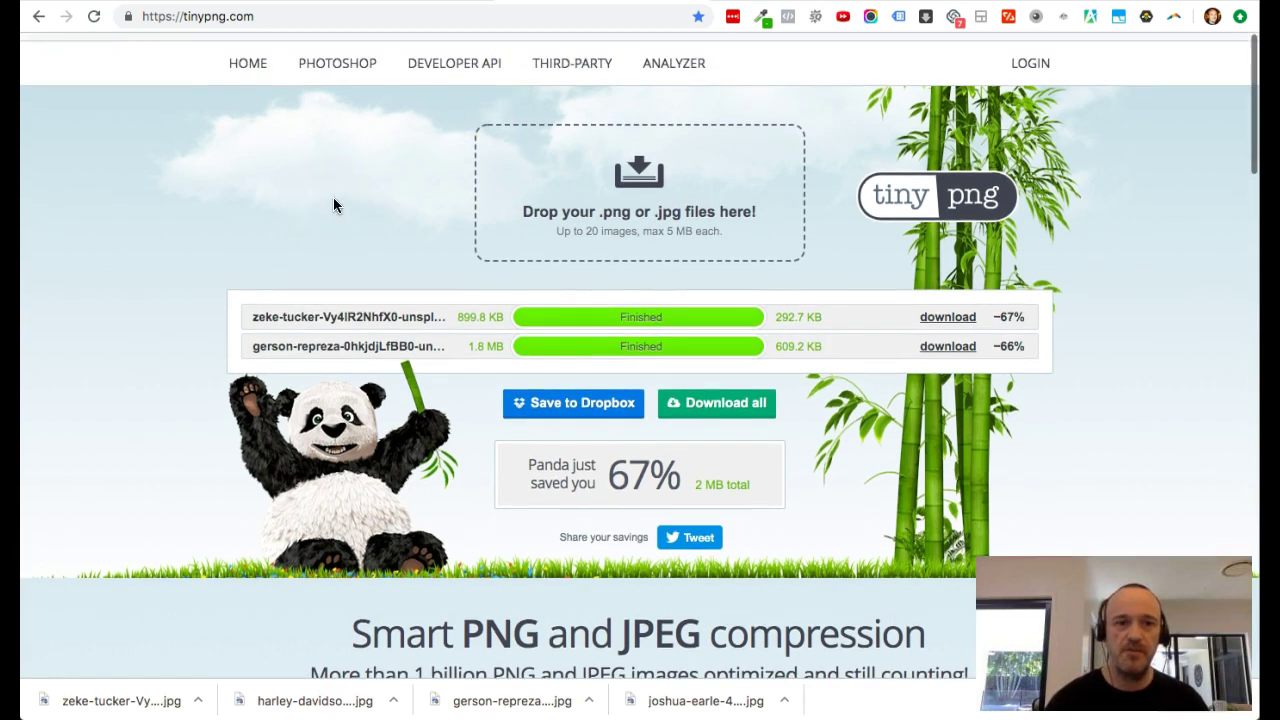